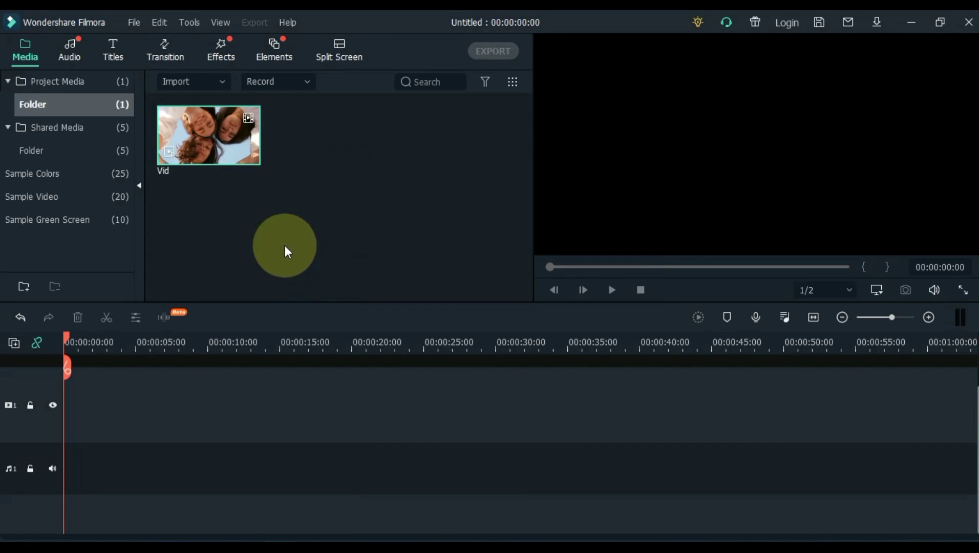
Place the 8-second Vid clip on video track 1, play it, and zoom the timeline in.
{"action": "left_click_drag", "start_coordinate": [209, 144], "coordinate": [71, 401]}
{"action": "key", "text": "space"}
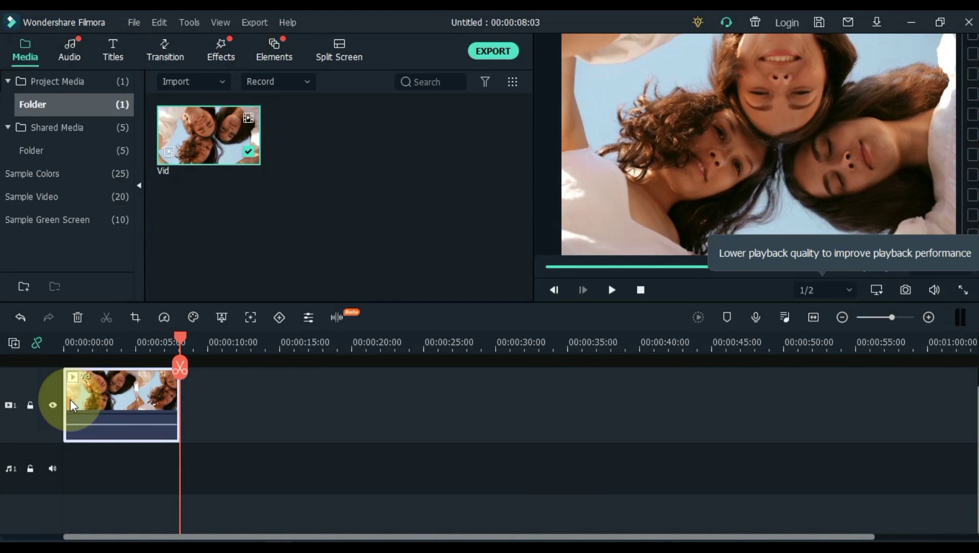
{"action": "left_click", "coordinate": [928, 318]}
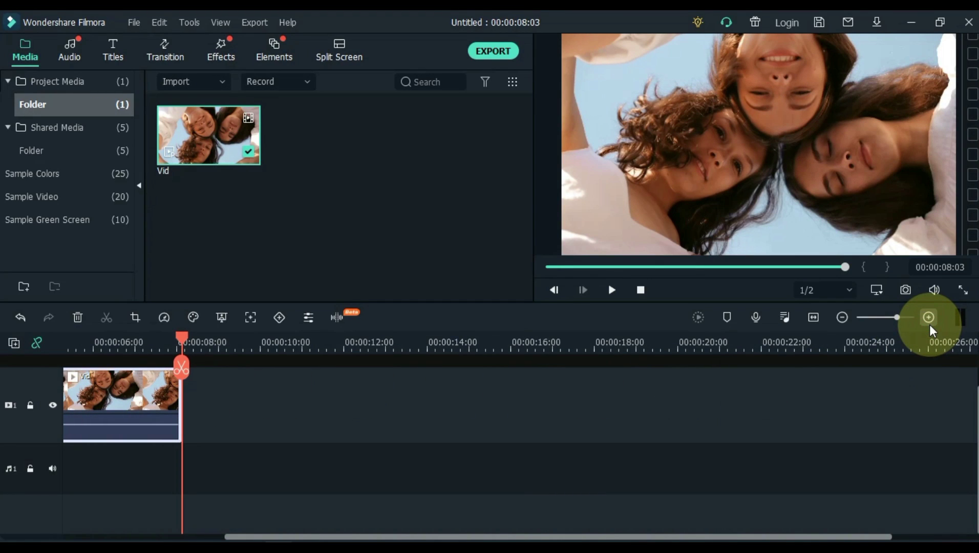
{"action": "left_click", "coordinate": [929, 325]}
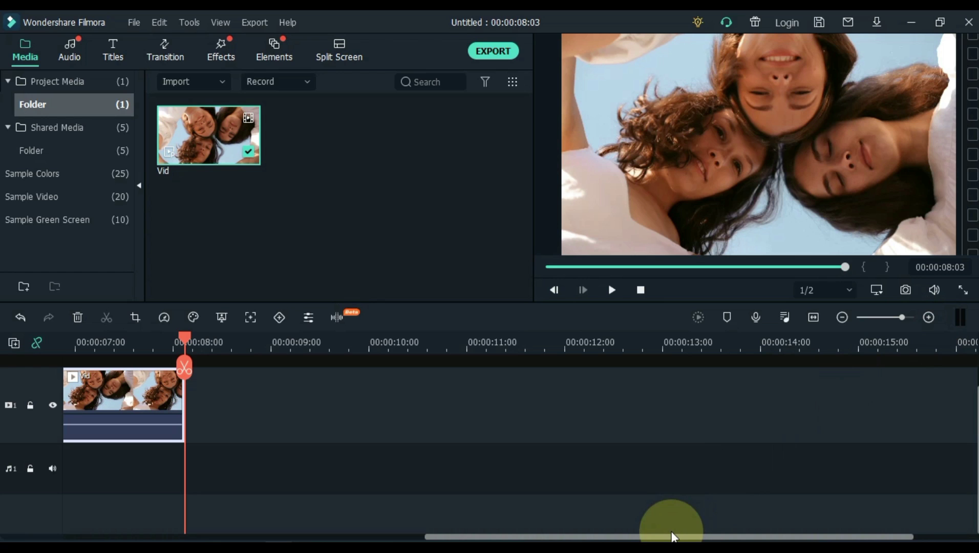
{"action": "left_click_drag", "start_coordinate": [667, 537], "coordinate": [240, 506]}
{"action": "key", "text": "Home"}
Open the Vid clip's custom Animation keyframe settings.
{"action": "left_click", "coordinate": [69, 338]}
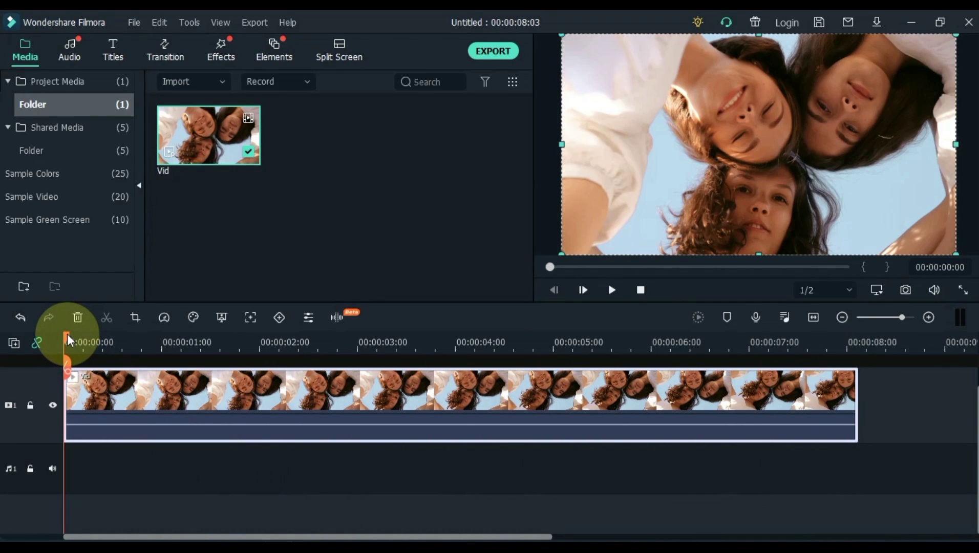
{"action": "double_click", "coordinate": [123, 389]}
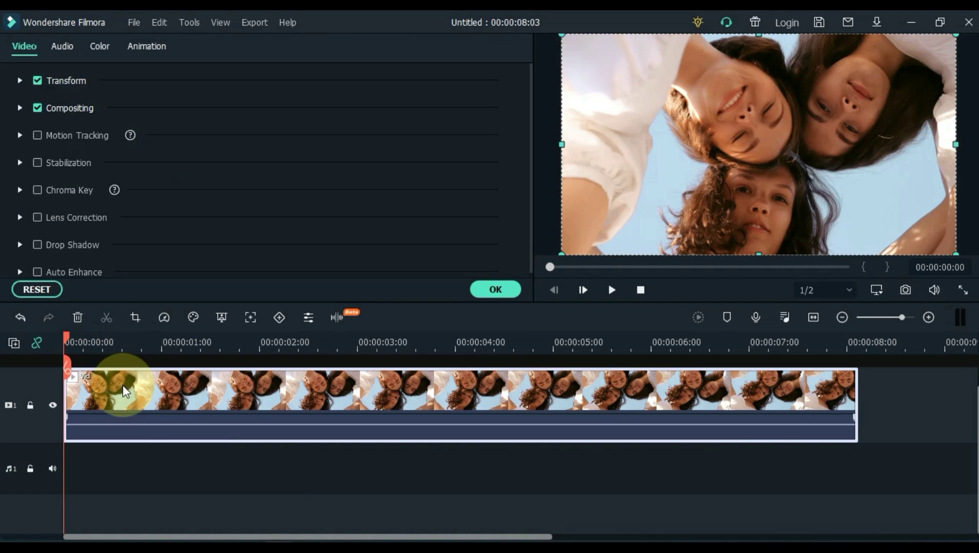
{"action": "left_click", "coordinate": [156, 52]}
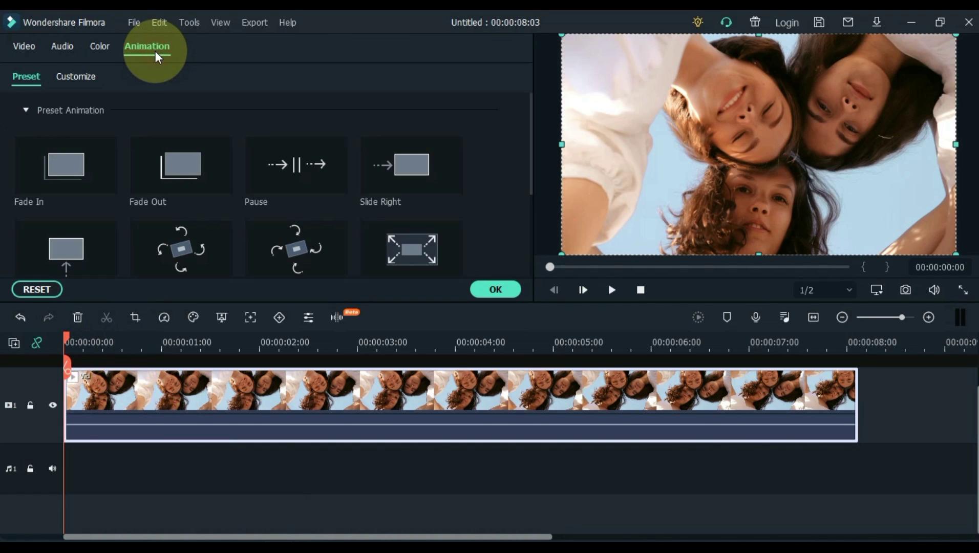
{"action": "left_click", "coordinate": [81, 76]}
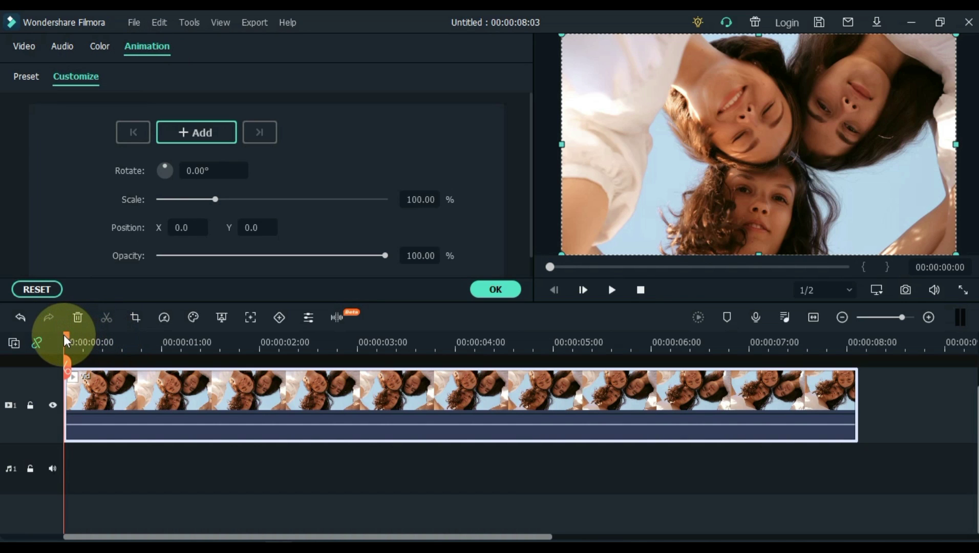
Add a keyframe at 1 second with the clip scaled to 400%.
{"action": "left_click_drag", "start_coordinate": [63, 335], "coordinate": [164, 350]}
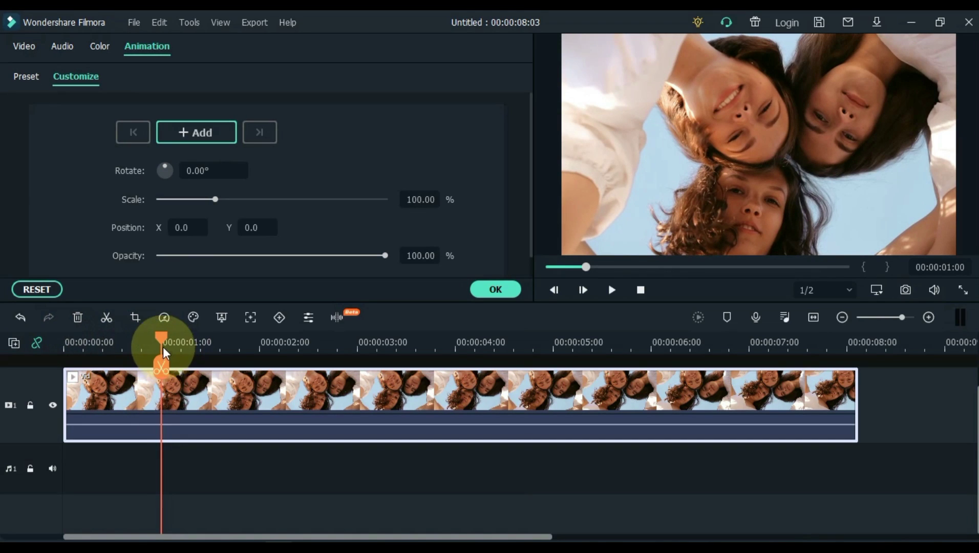
{"action": "left_click", "coordinate": [183, 139]}
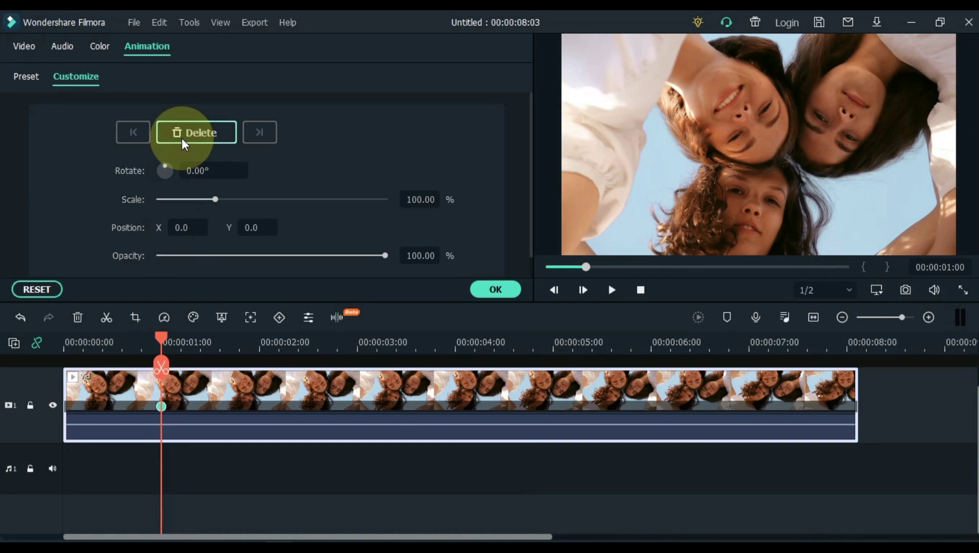
{"action": "left_click", "coordinate": [214, 199]}
{"action": "left_click_drag", "start_coordinate": [214, 201], "coordinate": [400, 214]}
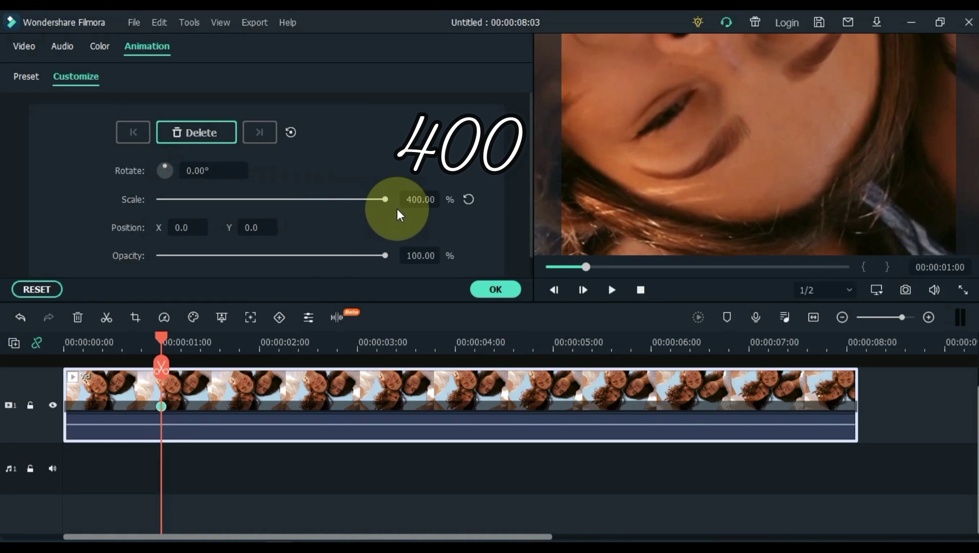
Reset scale to 100% at 2 seconds and play the zoom animation.
{"action": "left_click_drag", "start_coordinate": [166, 339], "coordinate": [260, 339]}
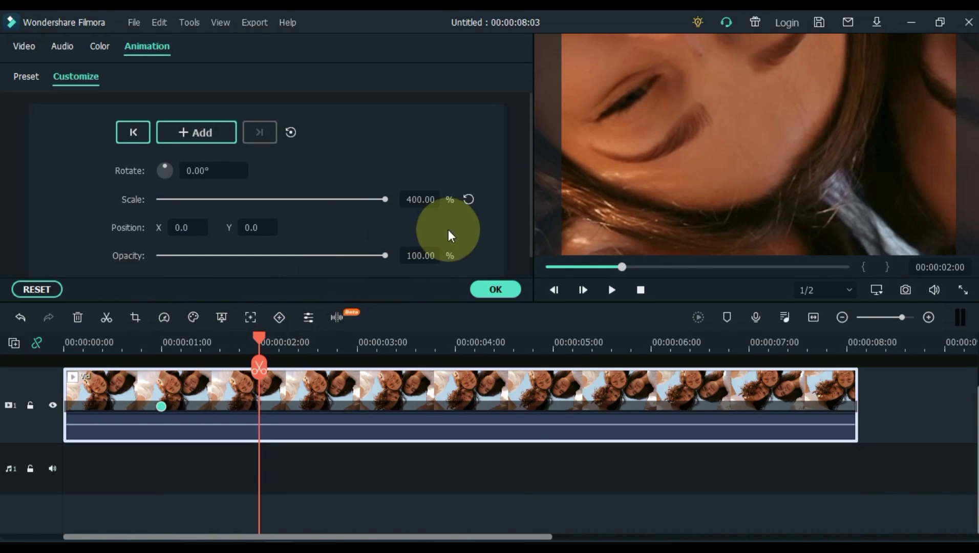
{"action": "left_click", "coordinate": [468, 199]}
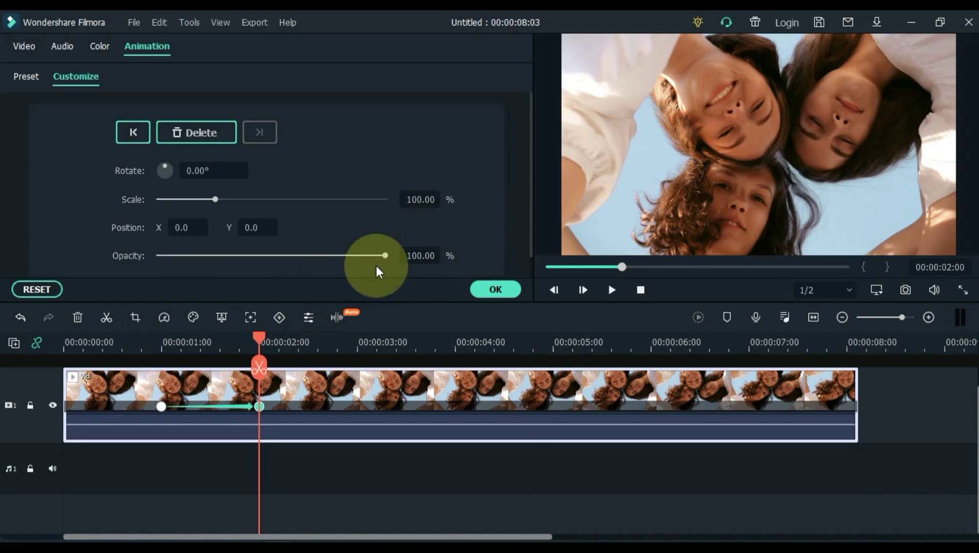
{"action": "left_click_drag", "start_coordinate": [260, 337], "coordinate": [64, 362]}
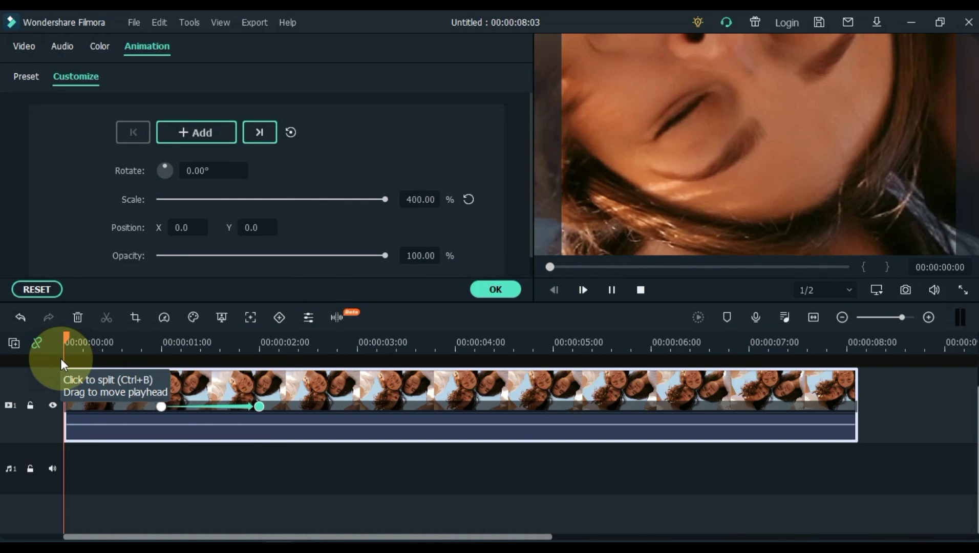
{"action": "key", "text": "space"}
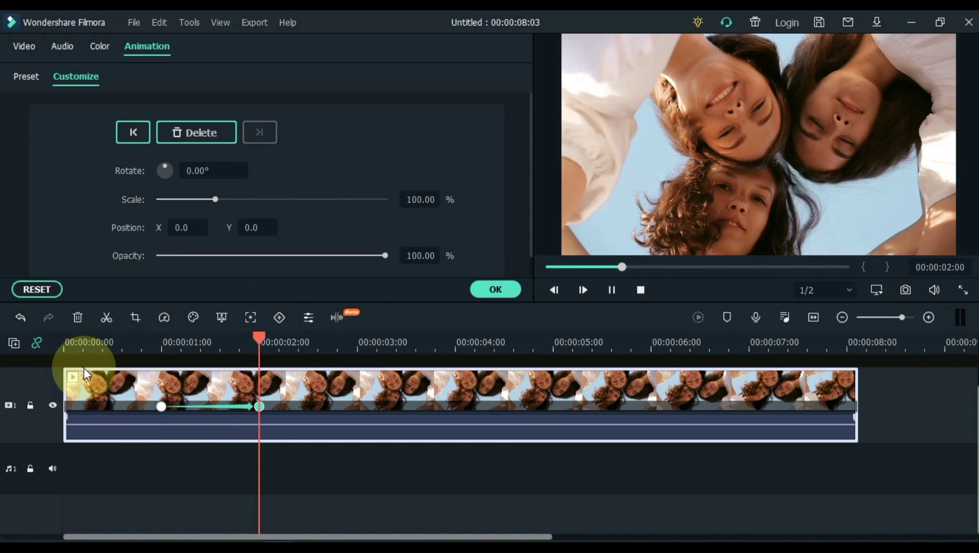
{"action": "key", "text": "space"}
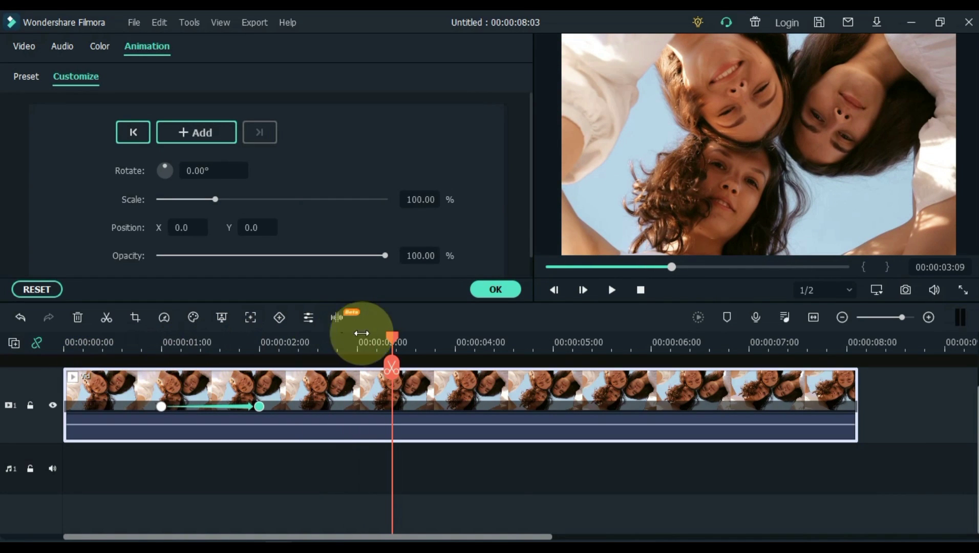
At 5 seconds, keyframe the clip to 200% scale and 100° rotation, then preview.
{"action": "mouse_move", "coordinate": [391, 334]}
{"action": "left_mouse_down"}
{"action": "mouse_move", "coordinate": [543, 356]}
{"action": "mouse_move", "coordinate": [557, 367]}
{"action": "mouse_move", "coordinate": [551, 346]}
{"action": "left_mouse_up"}
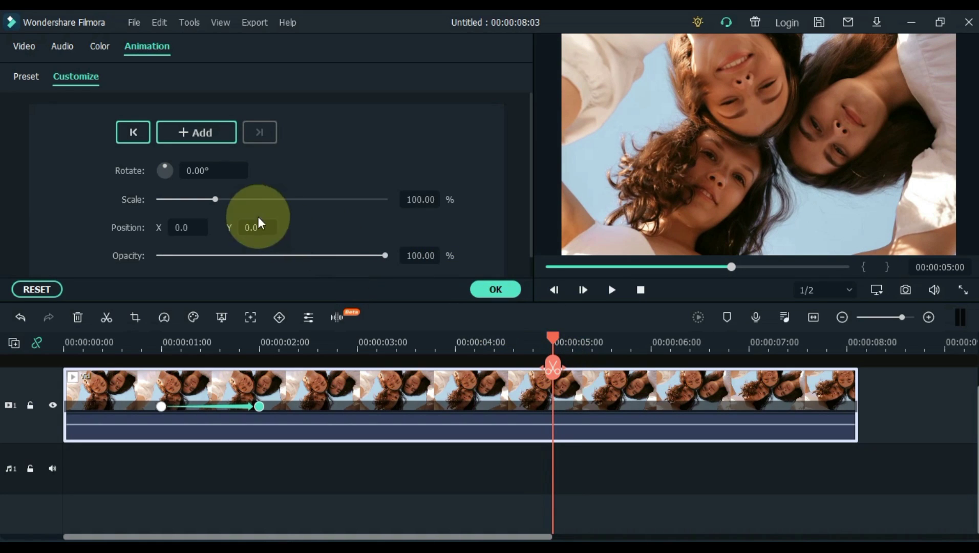
{"action": "left_click_drag", "start_coordinate": [214, 200], "coordinate": [271, 200]}
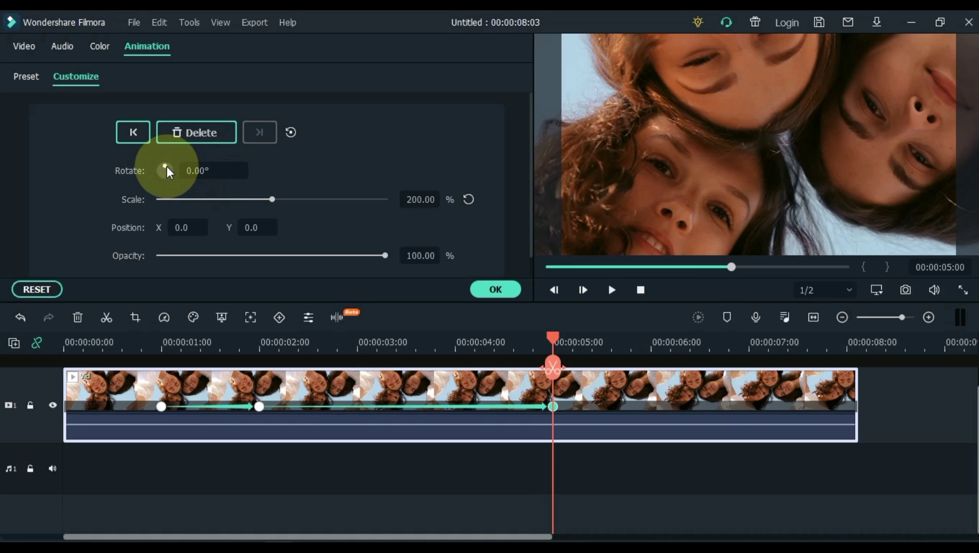
{"action": "left_click_drag", "start_coordinate": [167, 166], "coordinate": [172, 170]}
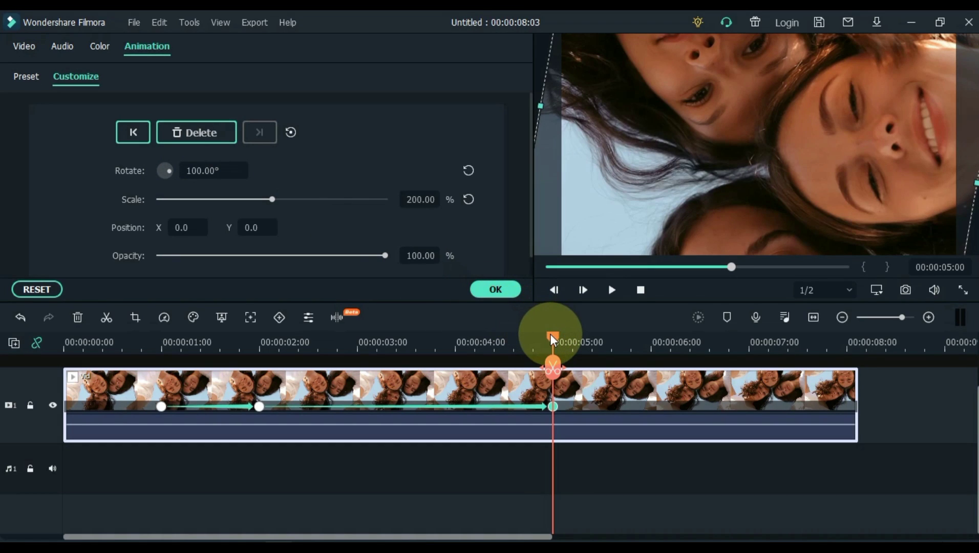
{"action": "left_click_drag", "start_coordinate": [552, 335], "coordinate": [62, 370]}
{"action": "key", "text": "space"}
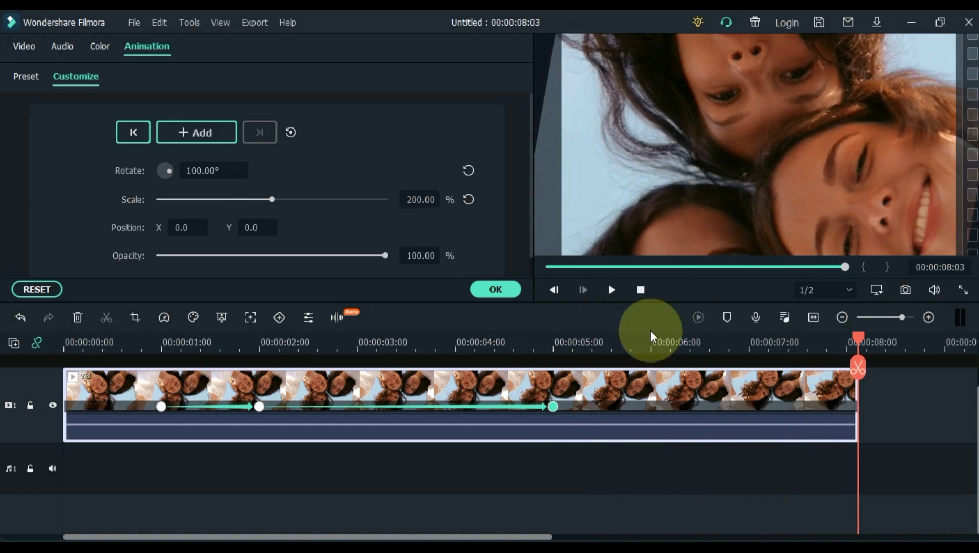
At 6 seconds, reset rotation to 0° and scale to 100%.
{"action": "left_click", "coordinate": [843, 341]}
{"action": "left_click_drag", "start_coordinate": [809, 339], "coordinate": [655, 364]}
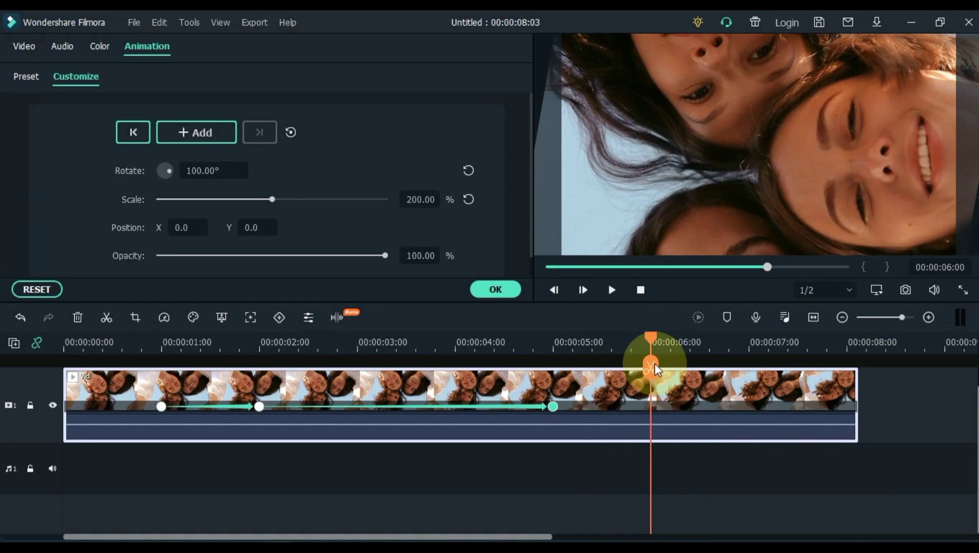
{"action": "left_click", "coordinate": [472, 168]}
{"action": "left_click", "coordinate": [472, 200]}
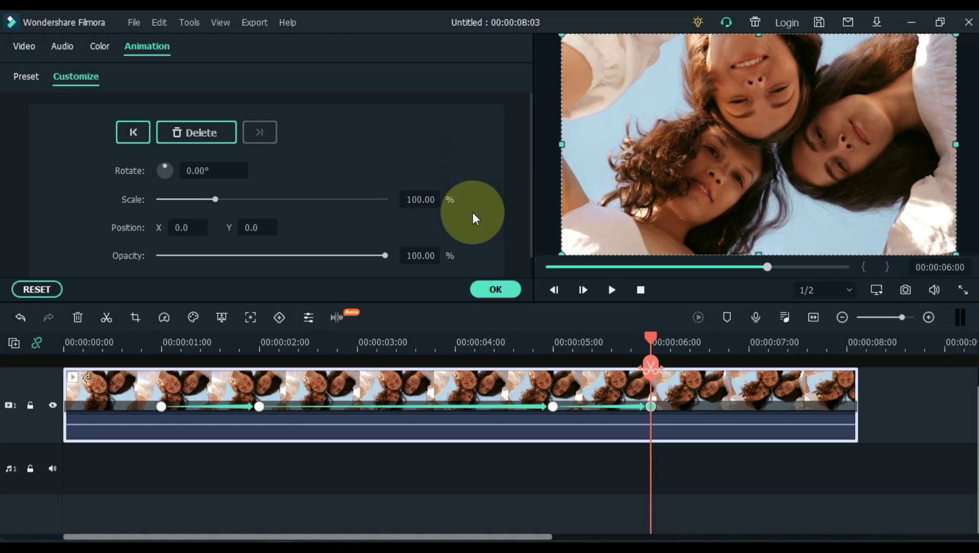
Confirm the animation settings with OK and play the edit from the start.
{"action": "left_click", "coordinate": [498, 290]}
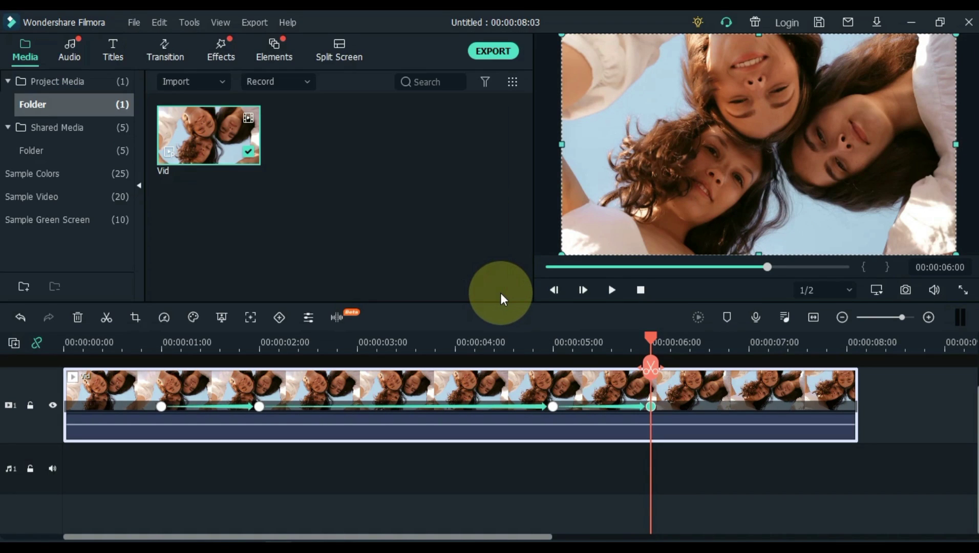
{"action": "key", "text": "Home"}
{"action": "key", "text": "space"}
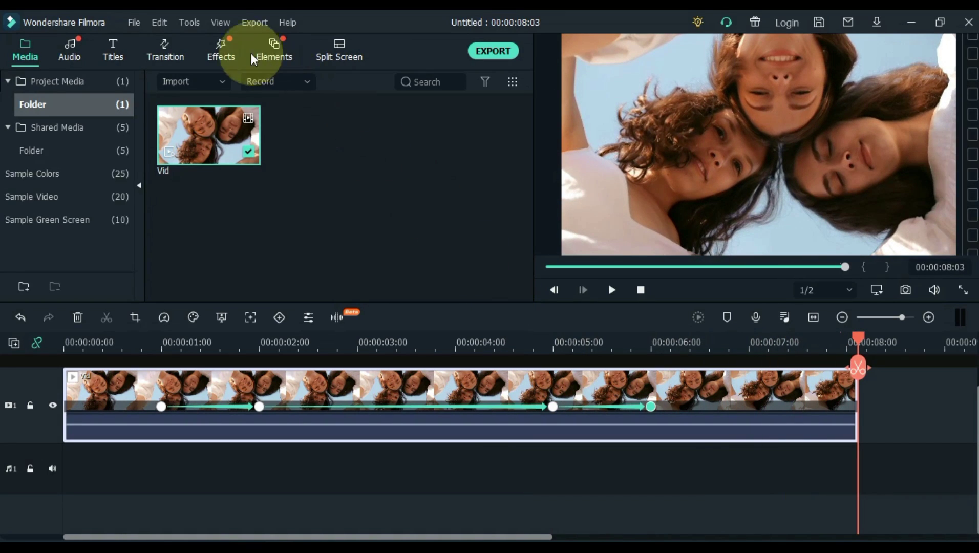
Search the effects for 'TVwall', apply it to the Vid clip, and clear the search.
{"action": "left_click", "coordinate": [226, 44]}
{"action": "left_click", "coordinate": [445, 82]}
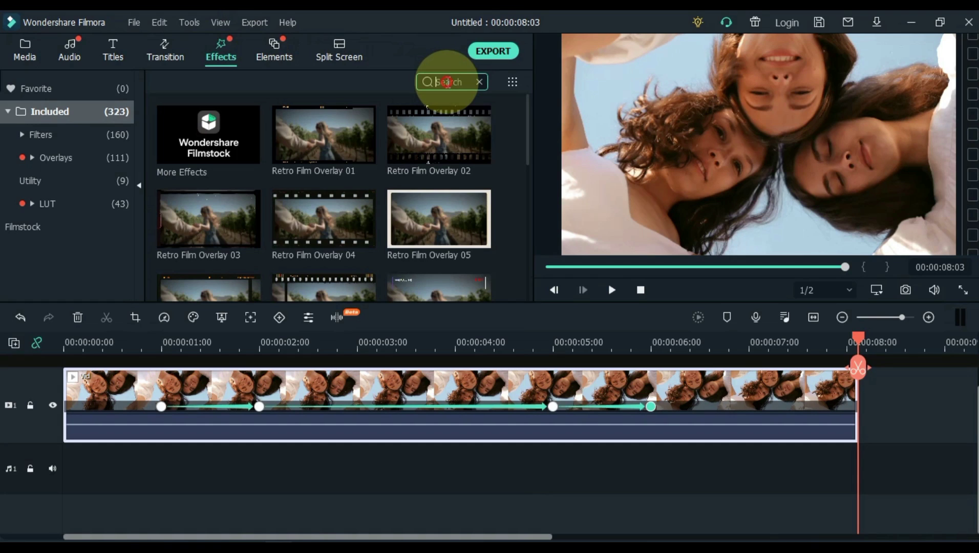
{"action": "type", "text": "T"}
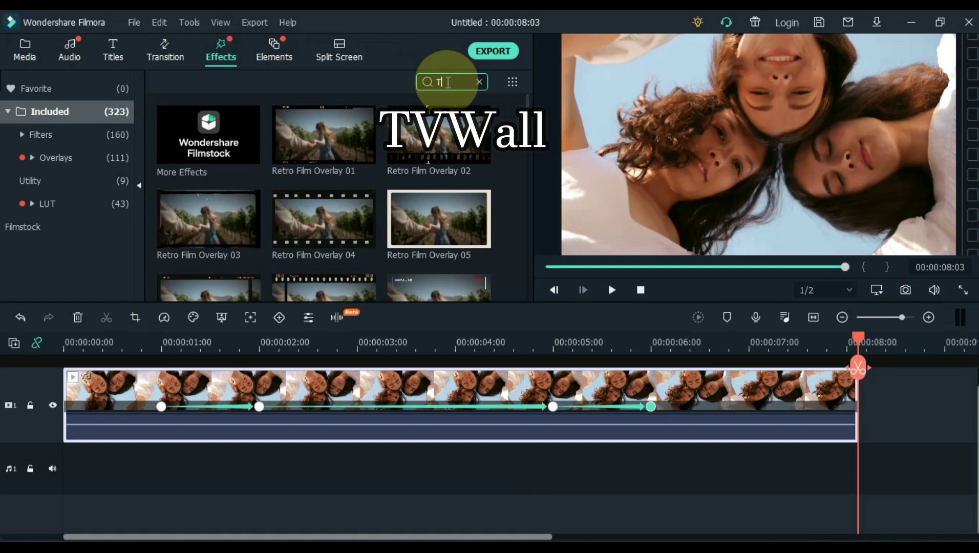
{"action": "type", "text": "Vwall"}
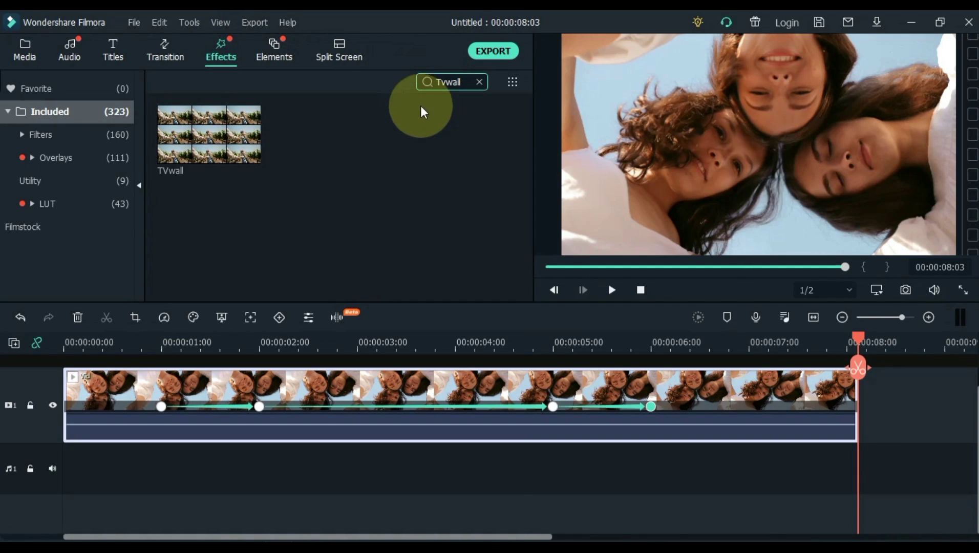
{"action": "mouse_move", "coordinate": [202, 139]}
{"action": "left_click_drag", "start_coordinate": [199, 149], "coordinate": [185, 269]}
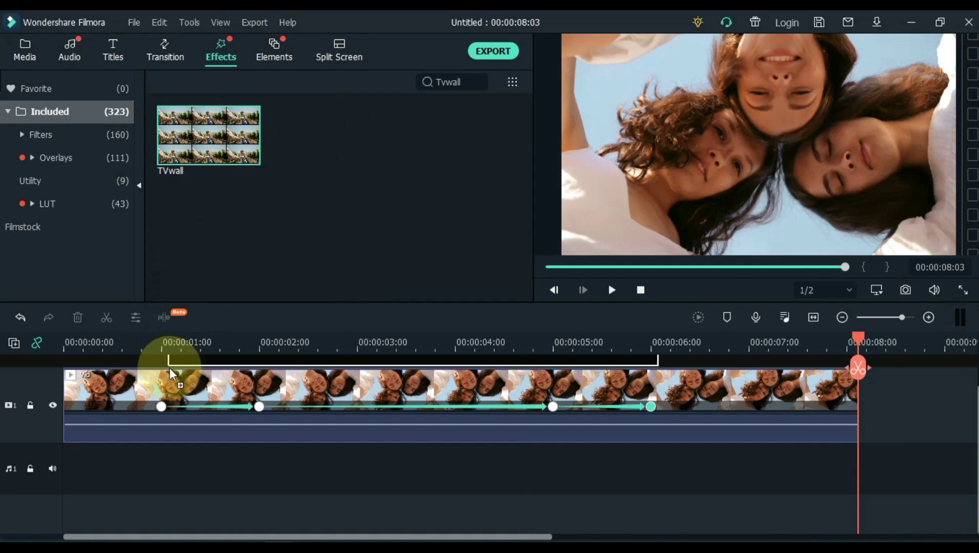
{"action": "left_click_drag", "start_coordinate": [170, 370], "coordinate": [167, 379]}
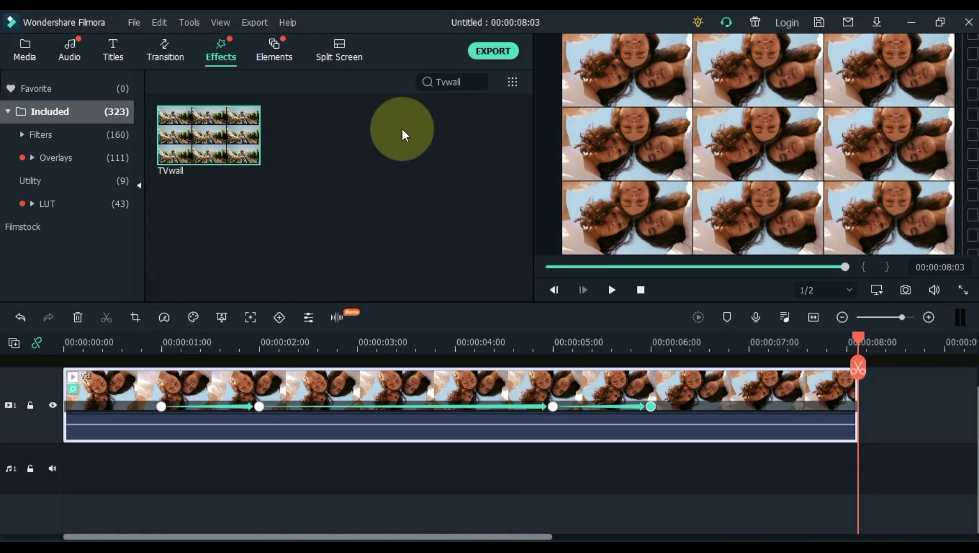
{"action": "left_click", "coordinate": [477, 82]}
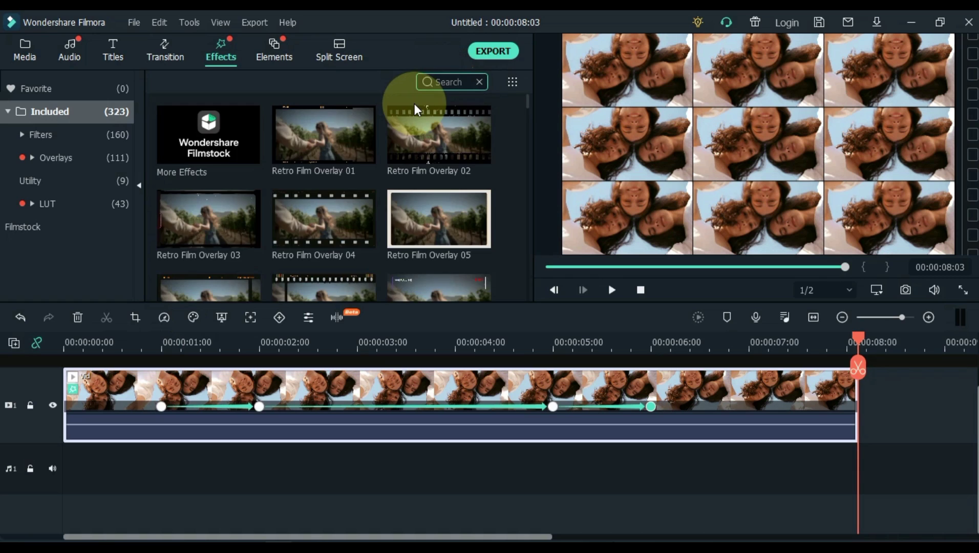
Place a Basic Blur effect on track 2, stretch it to 8 seconds, and play.
{"action": "type", "text": "Basic "}
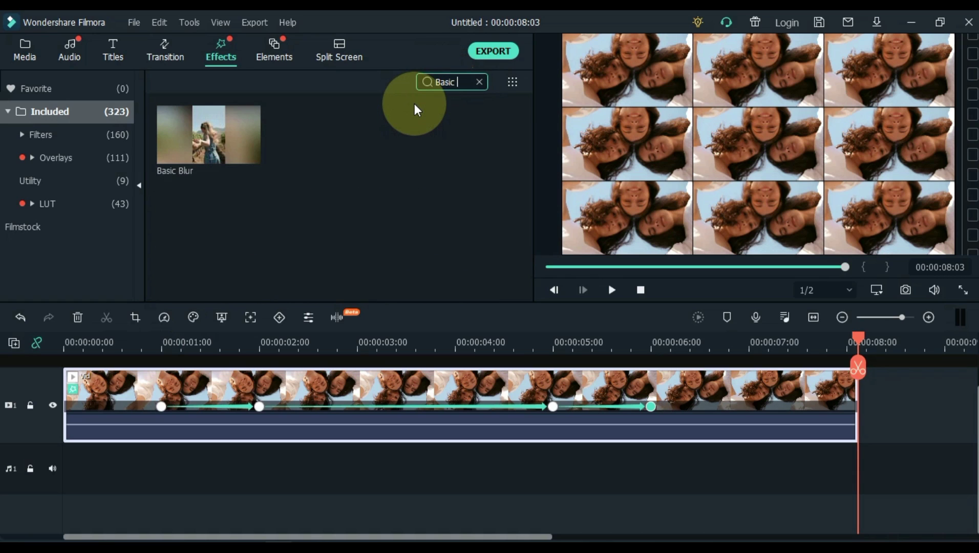
{"action": "type", "text": "blur"}
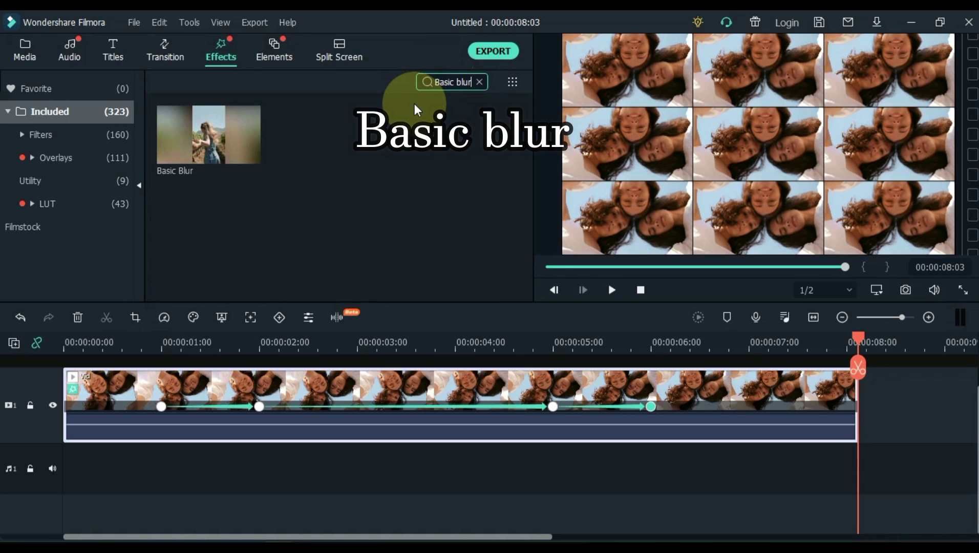
{"action": "left_click_drag", "start_coordinate": [210, 137], "coordinate": [57, 383]}
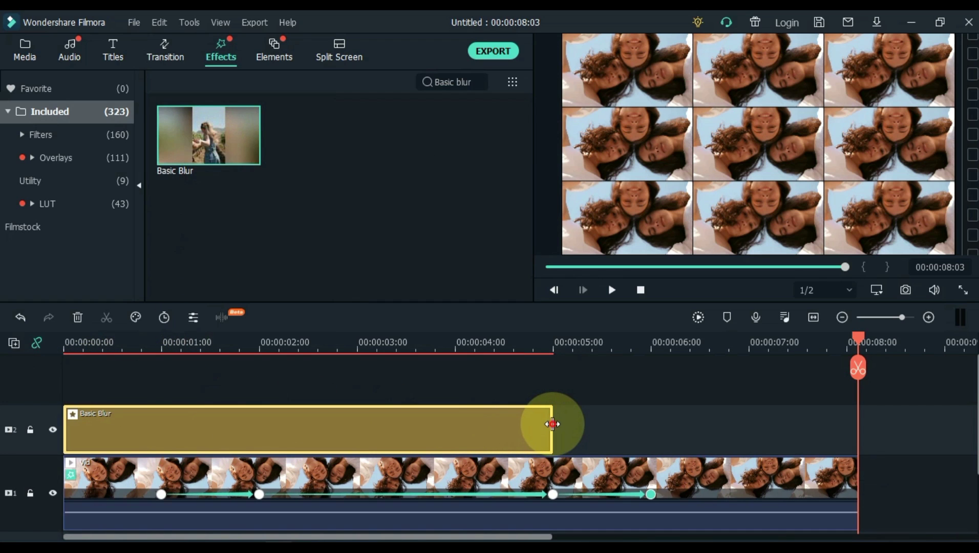
{"action": "left_click_drag", "start_coordinate": [552, 424], "coordinate": [858, 435]}
{"action": "key", "text": "space"}
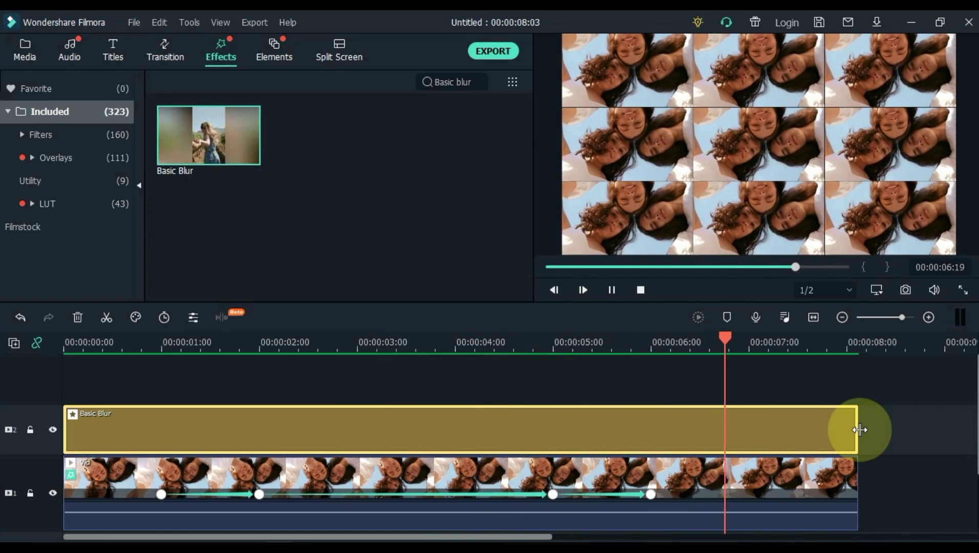
Add a second Vid clip on a new track 3 and move the playhead to about 2 seconds.
{"action": "key", "text": "space"}
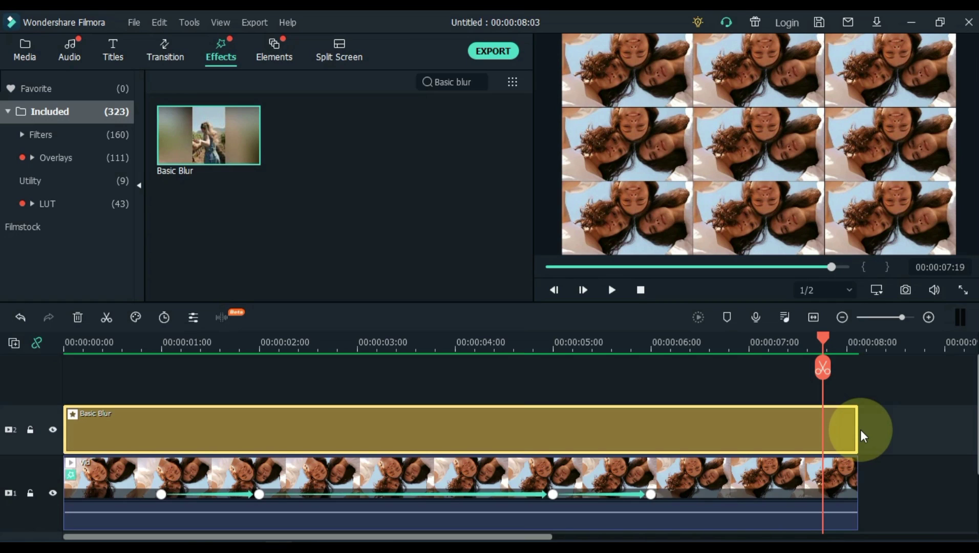
{"action": "left_click", "coordinate": [27, 54]}
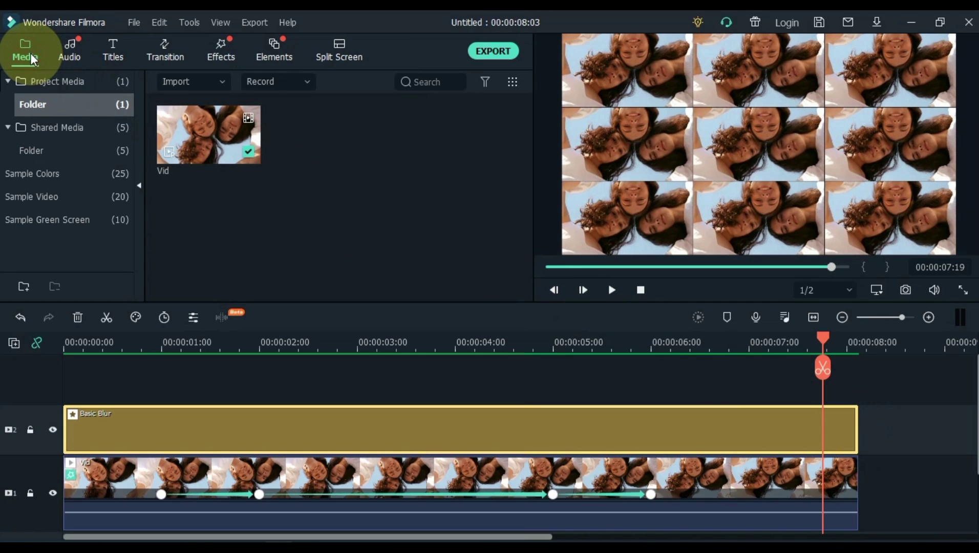
{"action": "left_click", "coordinate": [187, 148]}
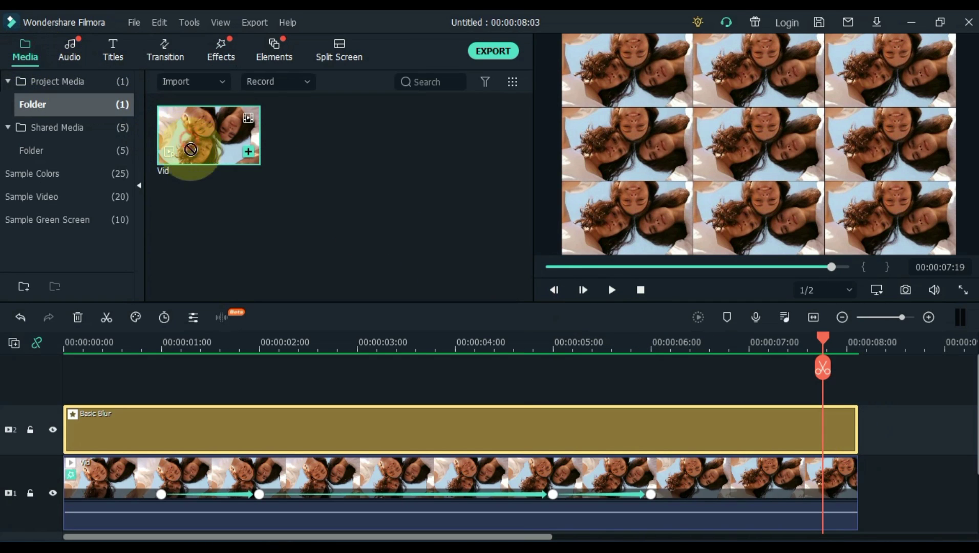
{"action": "left_click", "coordinate": [63, 369]}
{"action": "key", "text": "ctrl+v"}
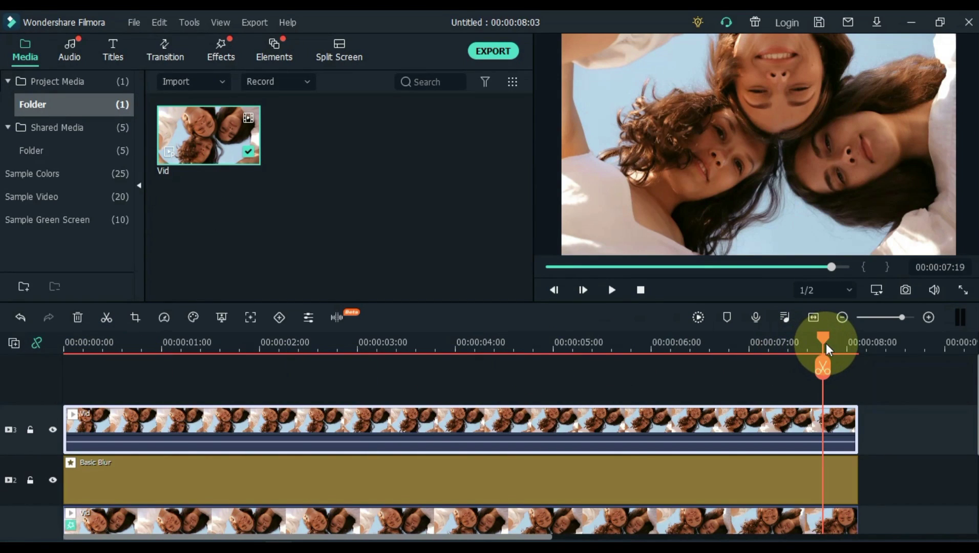
{"action": "left_click_drag", "start_coordinate": [824, 342], "coordinate": [258, 336]}
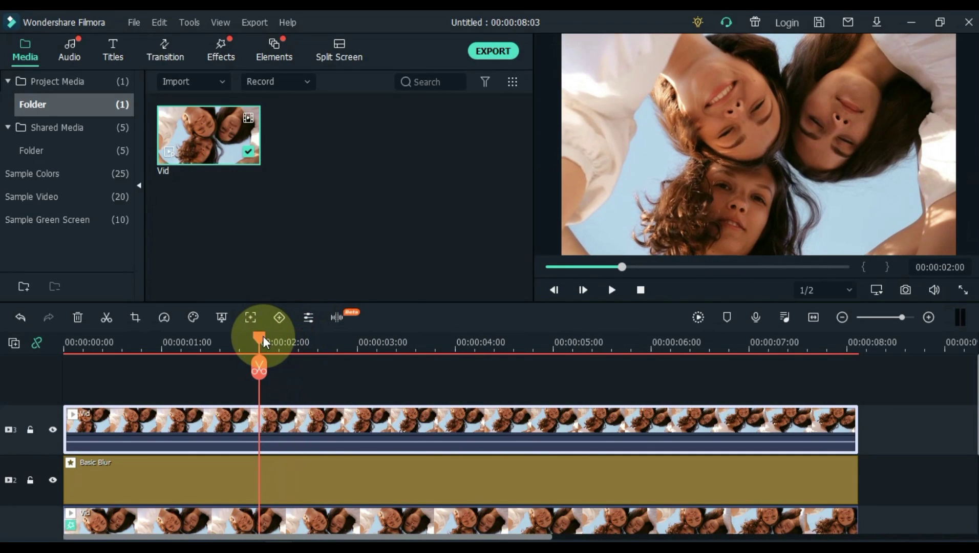
Split the track-3 Vid clip at 00:00:02:00 and delete the left piece.
{"action": "left_click", "coordinate": [259, 368]}
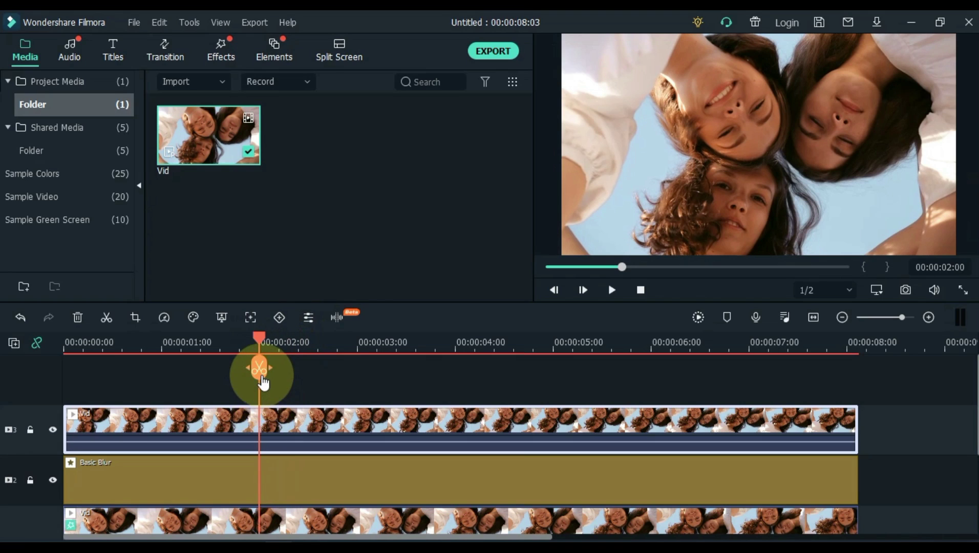
{"action": "left_click", "coordinate": [231, 422]}
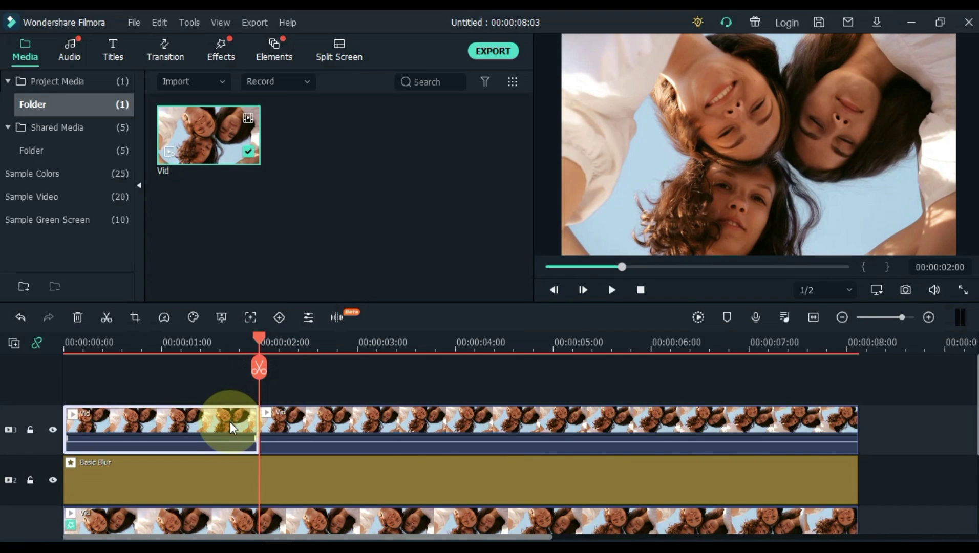
{"action": "left_click", "coordinate": [36, 345]}
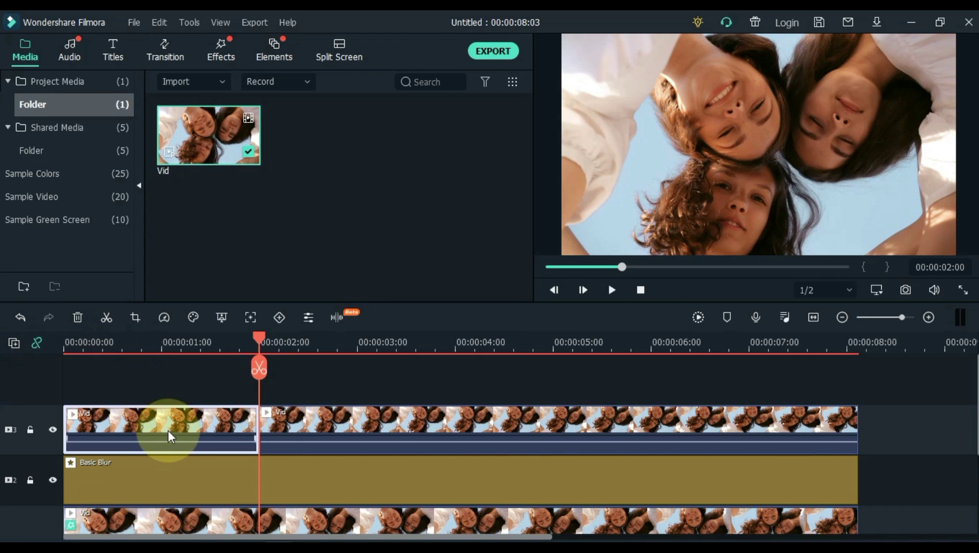
{"action": "key", "text": "Delete"}
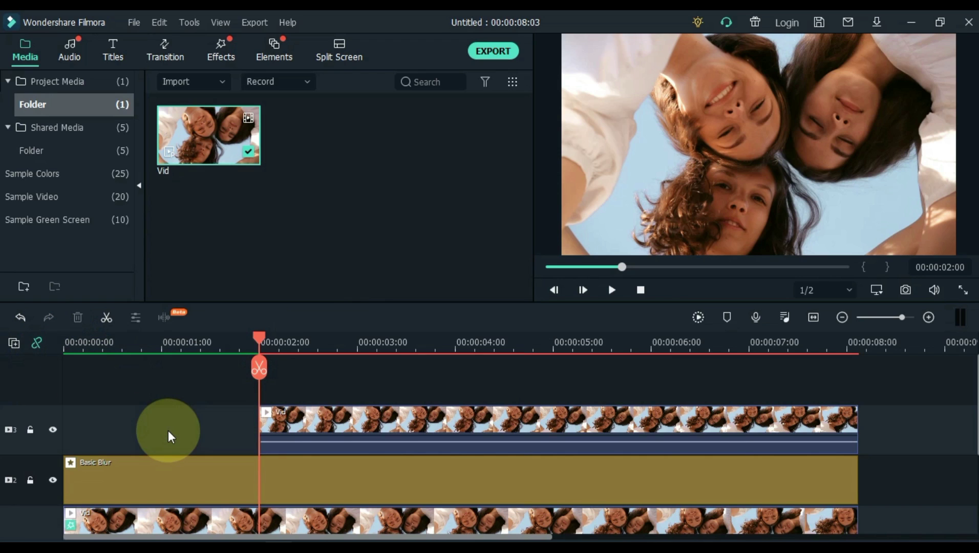
Add a keyframe at the top clip's 2-second start with scale reduced to 33%.
{"action": "left_click", "coordinate": [283, 414]}
{"action": "double_click", "coordinate": [284, 414]}
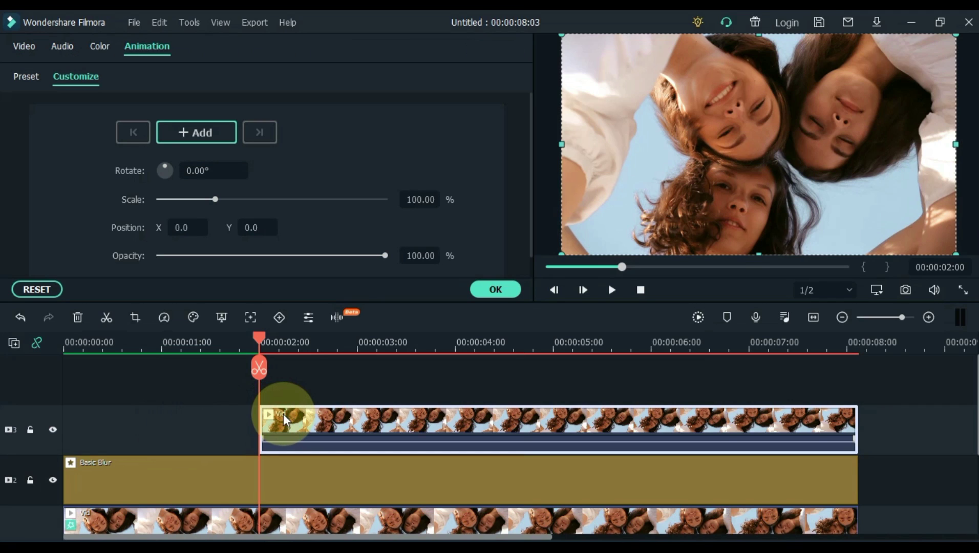
{"action": "left_click", "coordinate": [205, 134]}
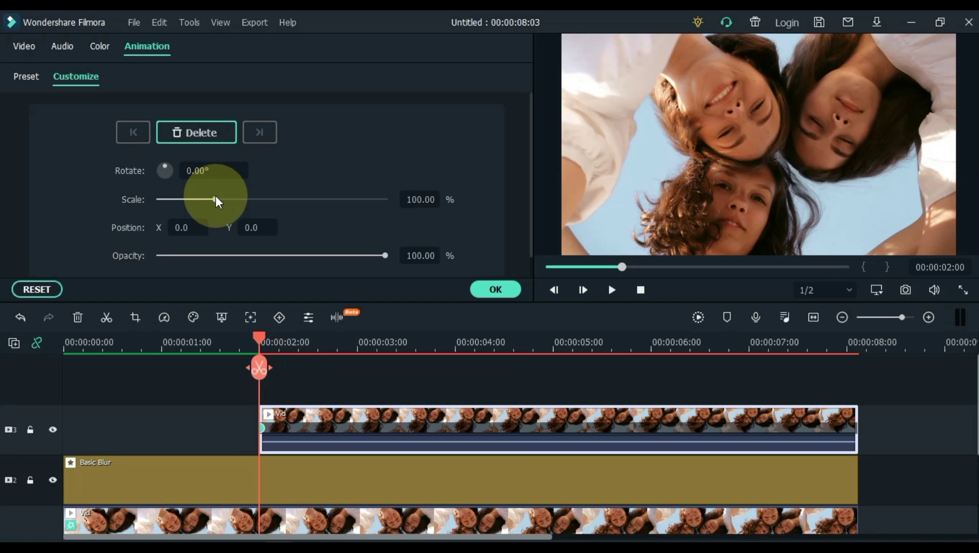
{"action": "left_click_drag", "start_coordinate": [210, 198], "coordinate": [178, 199]}
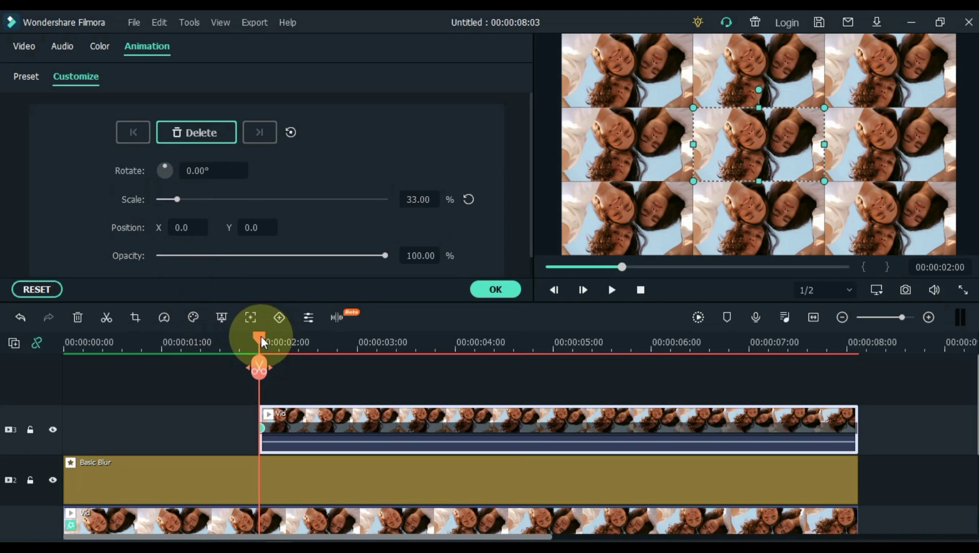
{"action": "left_click_drag", "start_coordinate": [261, 342], "coordinate": [359, 347]}
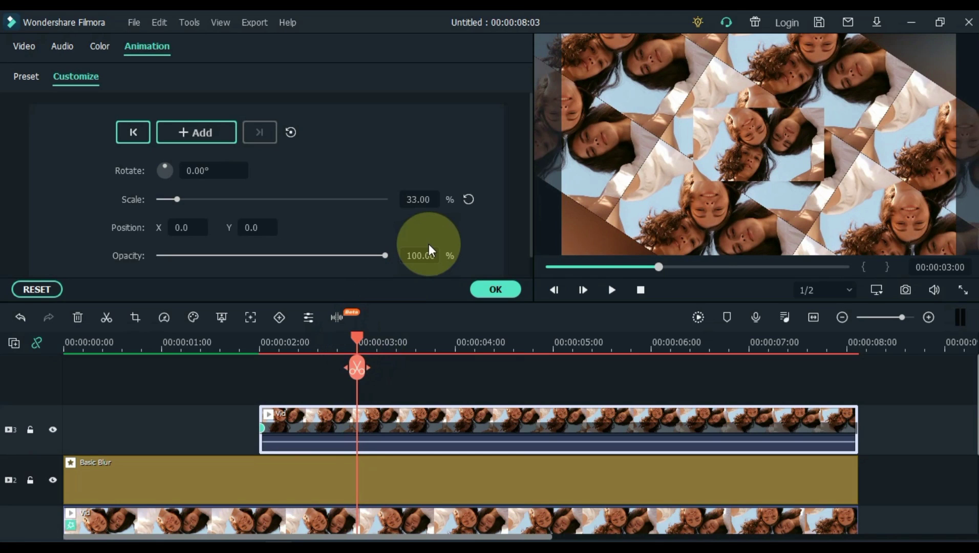
Add a 100% scale keyframe at 3 seconds and preview the zoom-up.
{"action": "left_click", "coordinate": [471, 200]}
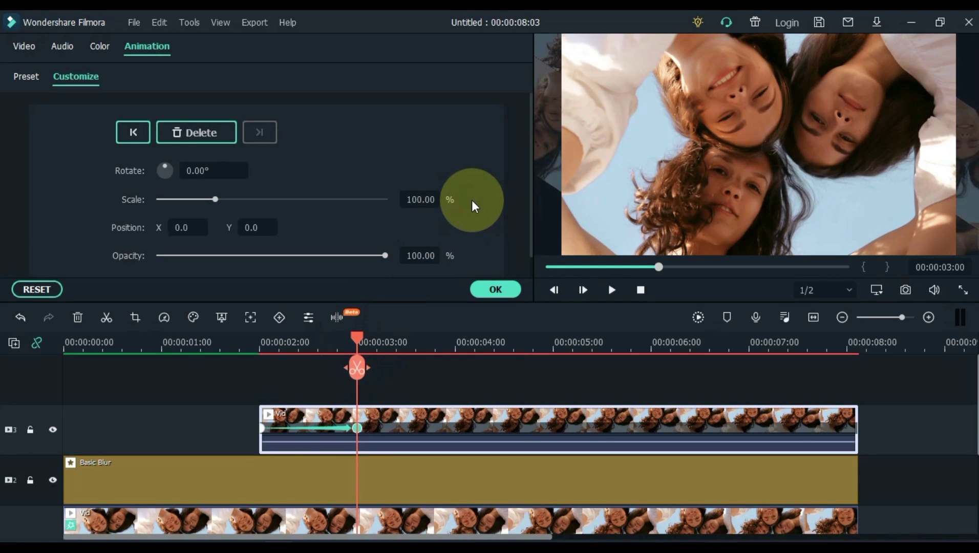
{"action": "left_click_drag", "start_coordinate": [356, 338], "coordinate": [194, 370]}
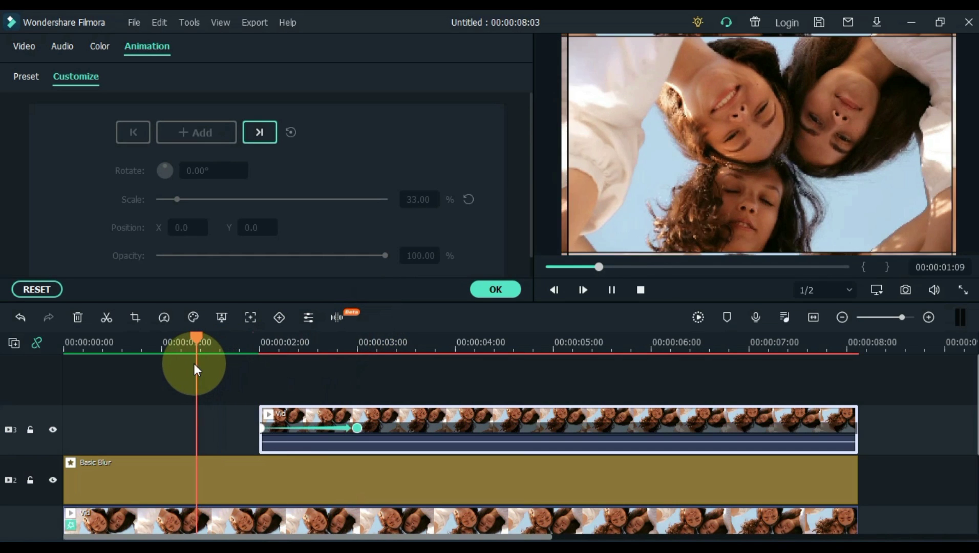
{"action": "key", "text": "space"}
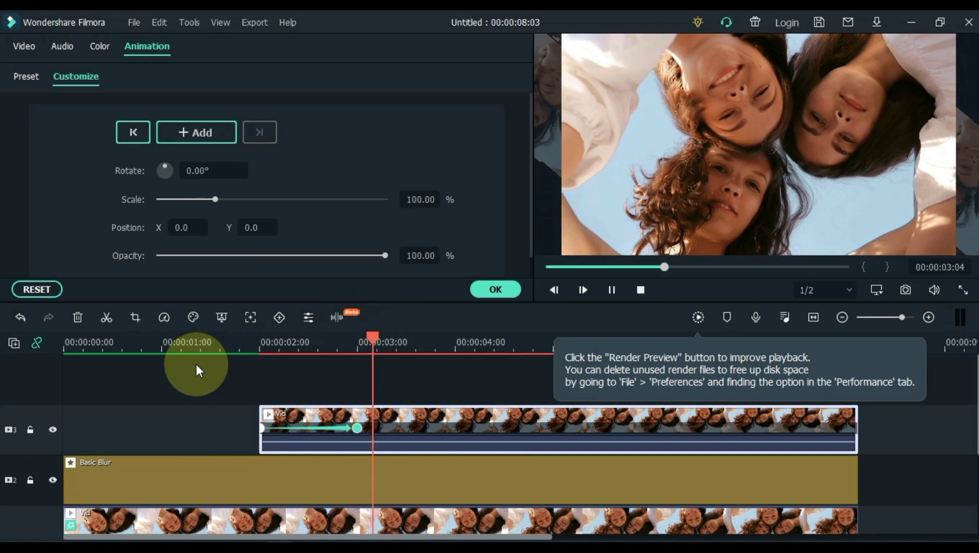
{"action": "key", "text": "space"}
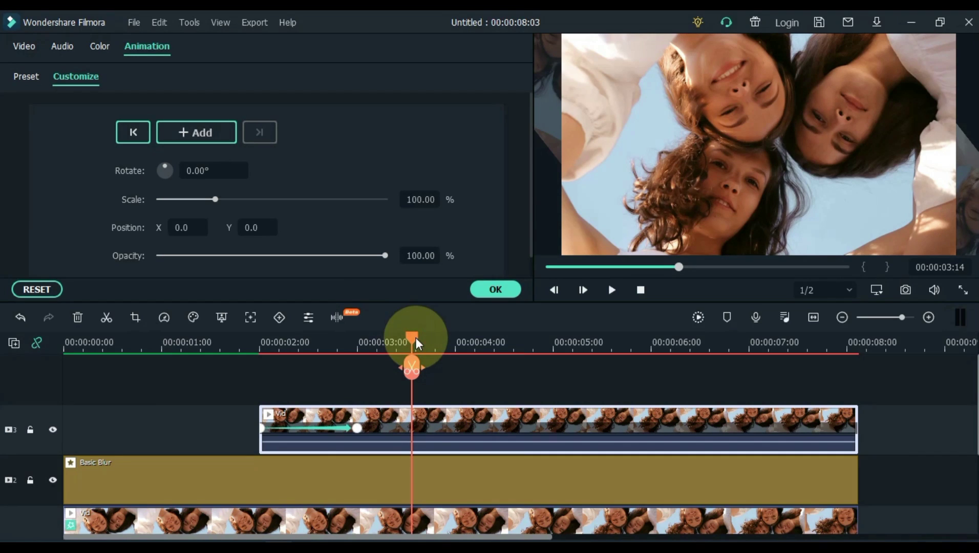
Shrink the top clip back to 33% scale at the 6-second mark.
{"action": "left_click_drag", "start_coordinate": [416, 337], "coordinate": [554, 329]}
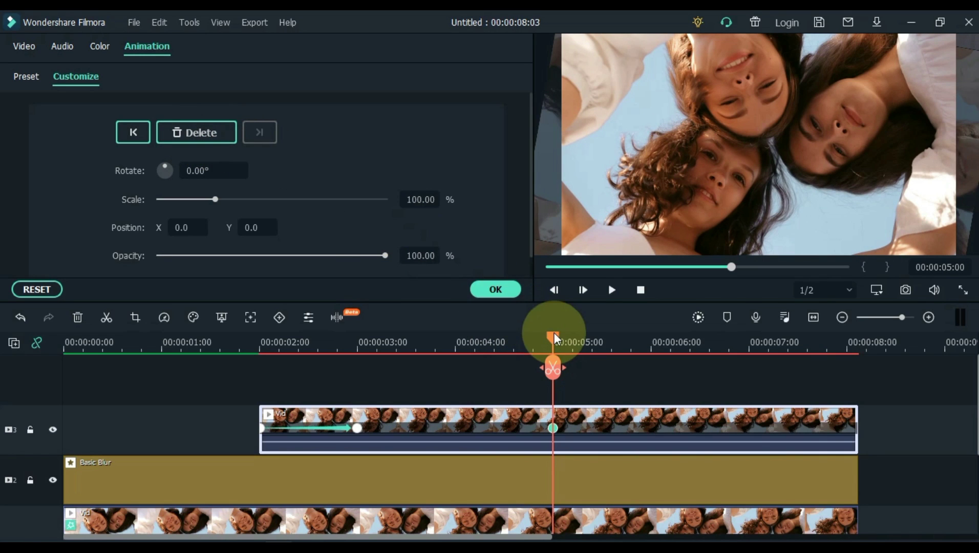
{"action": "mouse_move", "coordinate": [553, 335]}
{"action": "left_mouse_down"}
{"action": "mouse_move", "coordinate": [662, 326]}
{"action": "mouse_move", "coordinate": [651, 326]}
{"action": "left_mouse_up"}
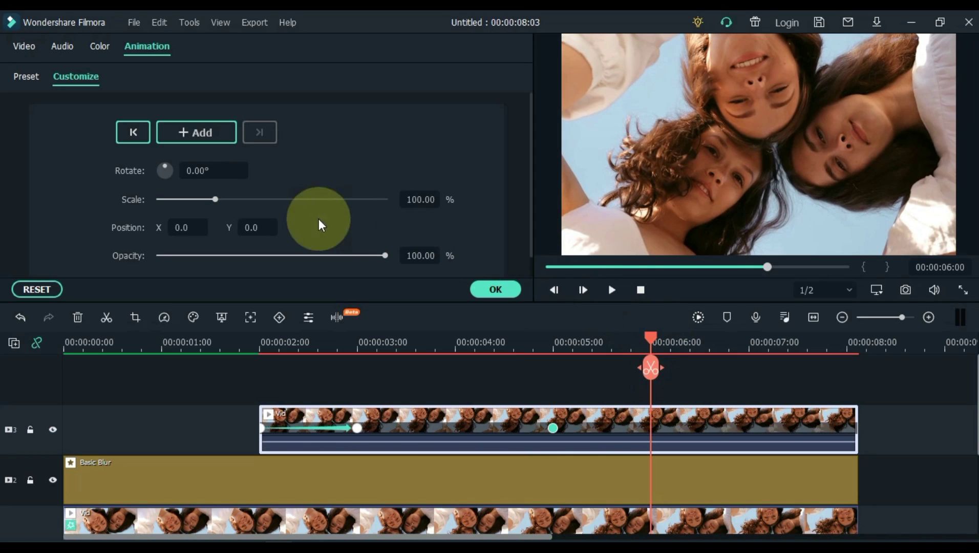
{"action": "left_click_drag", "start_coordinate": [221, 199], "coordinate": [176, 200]}
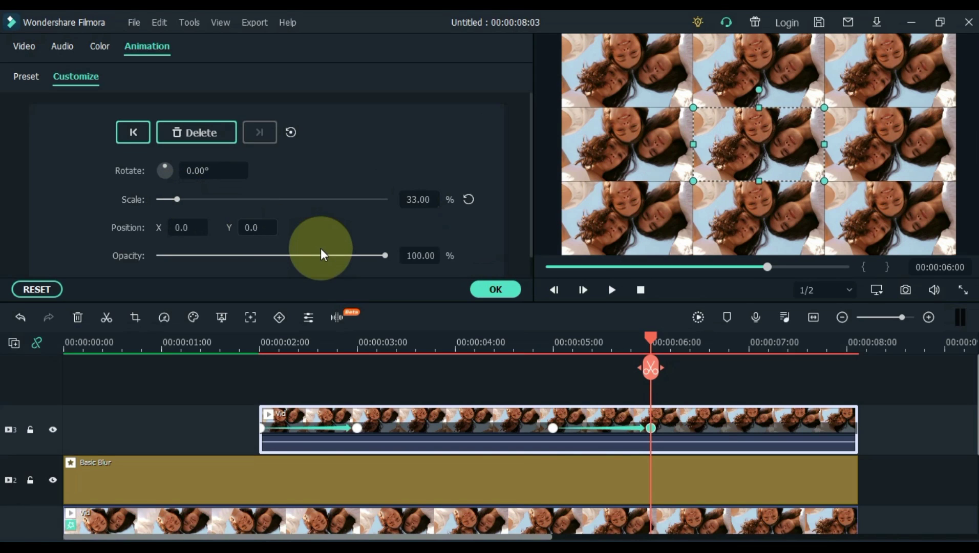
Rotate the top clip a full 360° at its 6-second keyframe and preview.
{"action": "left_click", "coordinate": [497, 345]}
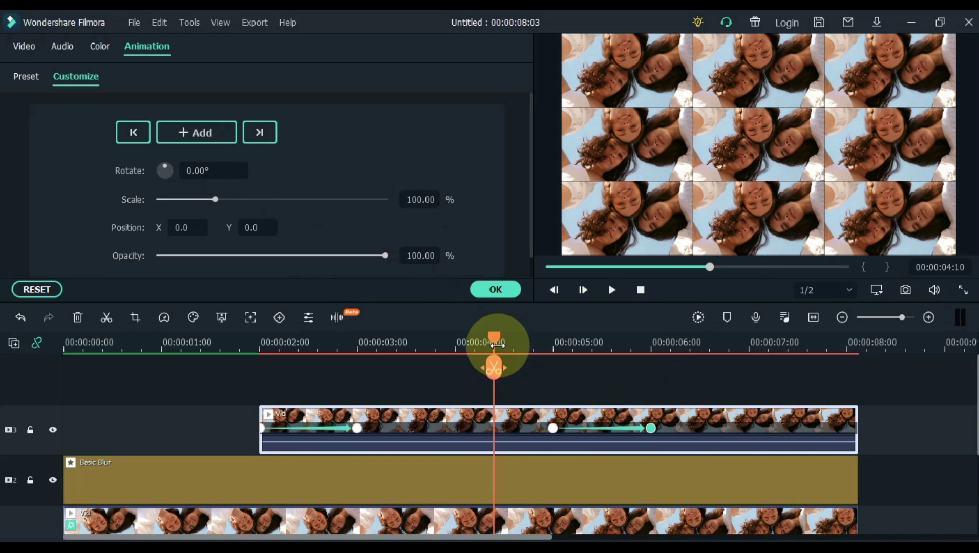
{"action": "key", "text": "space"}
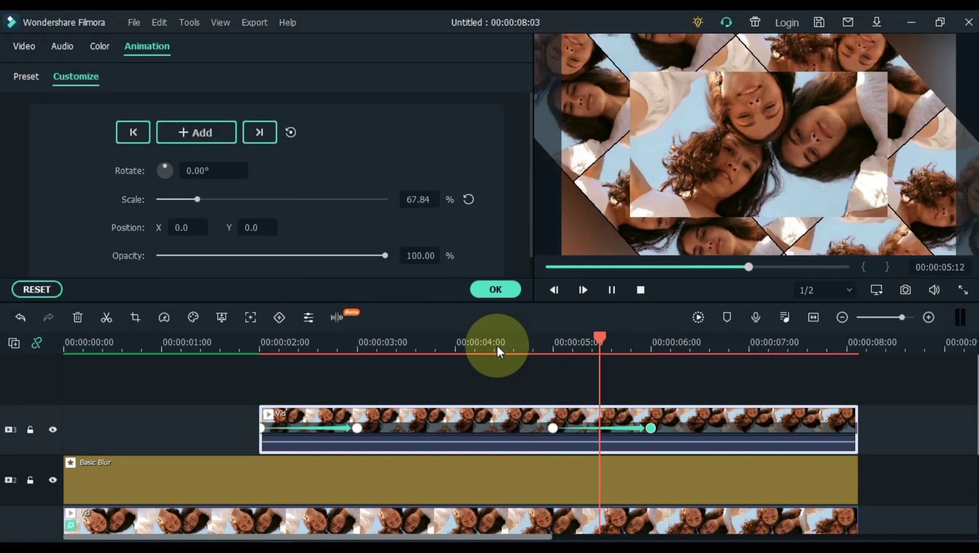
{"action": "key", "text": "space"}
{"action": "left_click", "coordinate": [651, 428]}
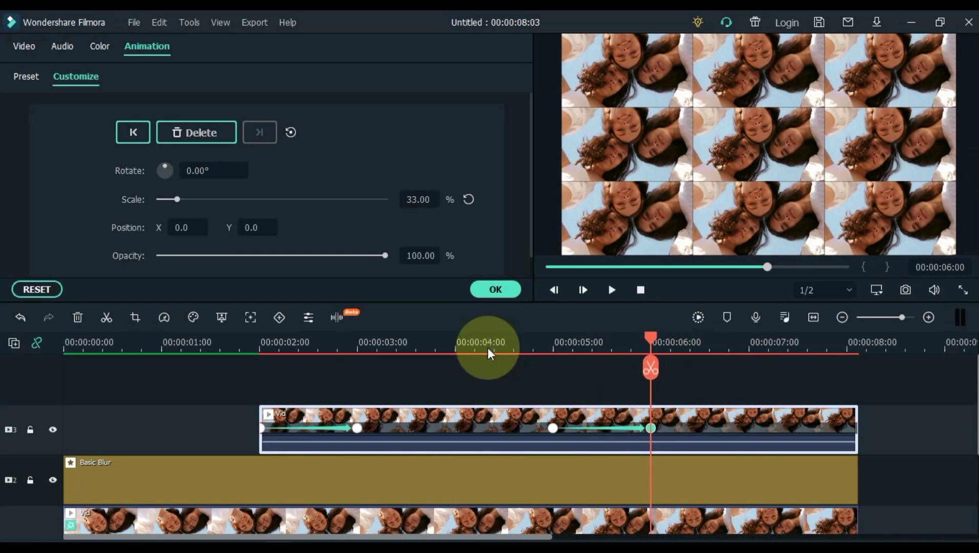
{"action": "mouse_move", "coordinate": [167, 166]}
{"action": "left_mouse_down"}
{"action": "mouse_move", "coordinate": [177, 174]}
{"action": "mouse_move", "coordinate": [157, 181]}
{"action": "mouse_move", "coordinate": [148, 168]}
{"action": "mouse_move", "coordinate": [166, 159]}
{"action": "left_mouse_up"}
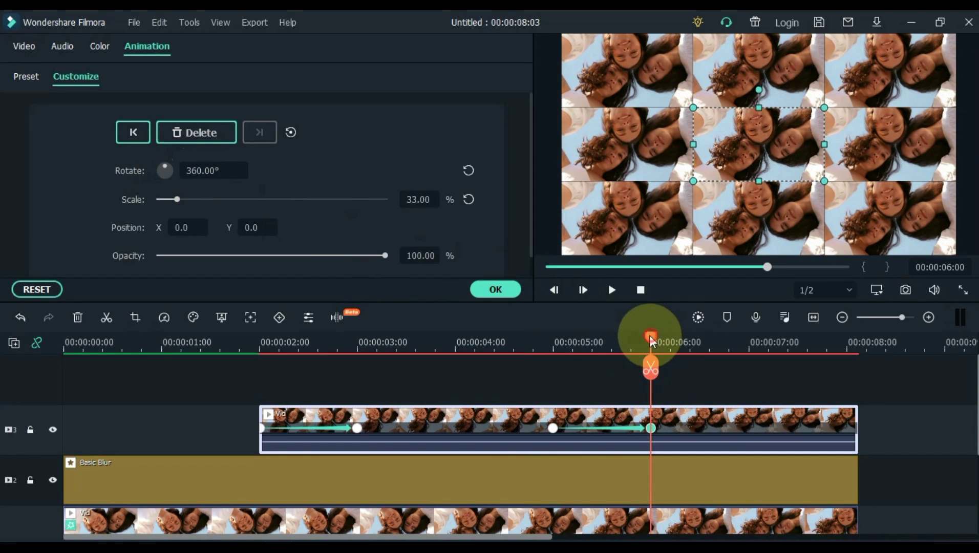
{"action": "left_click_drag", "start_coordinate": [650, 335], "coordinate": [484, 349]}
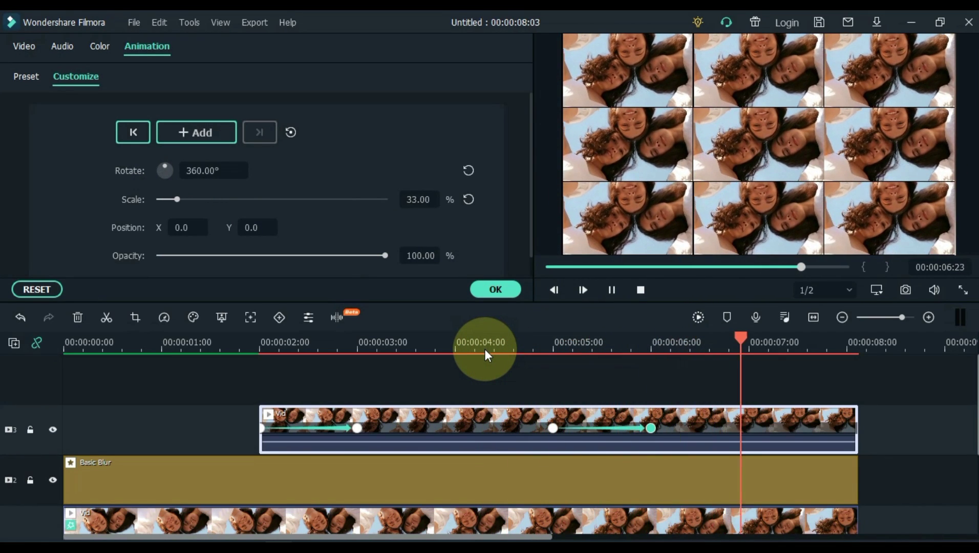
{"action": "key", "text": "space"}
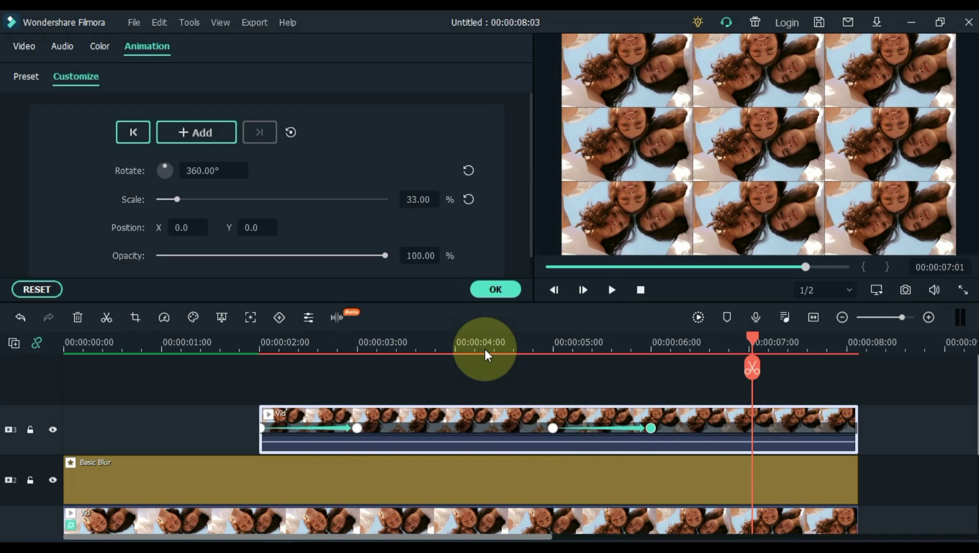
Lower the top clip's opacity to 50% at the 6-second keyframe and preview.
{"action": "left_click", "coordinate": [651, 430]}
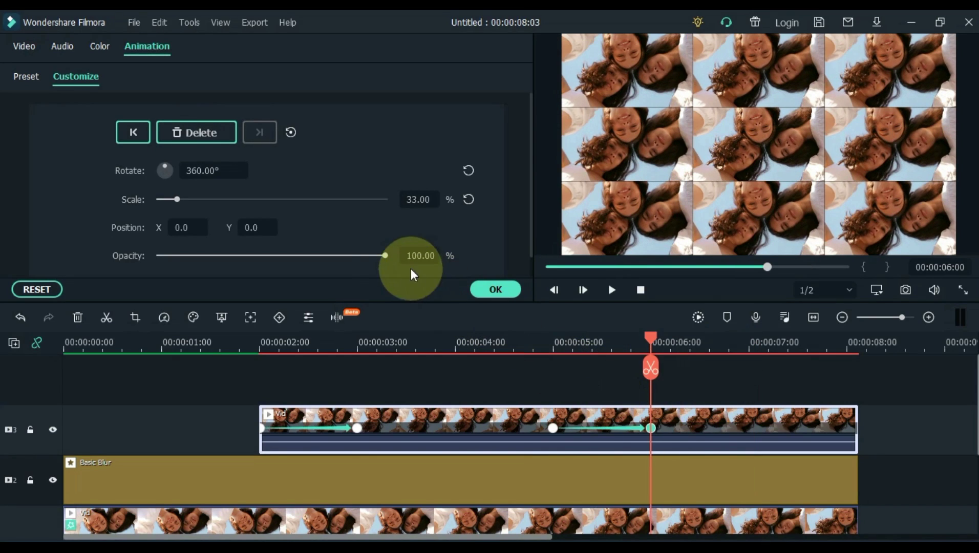
{"action": "left_click_drag", "start_coordinate": [386, 256], "coordinate": [271, 261]}
{"action": "left_click", "coordinate": [456, 338]}
{"action": "key", "text": "space"}
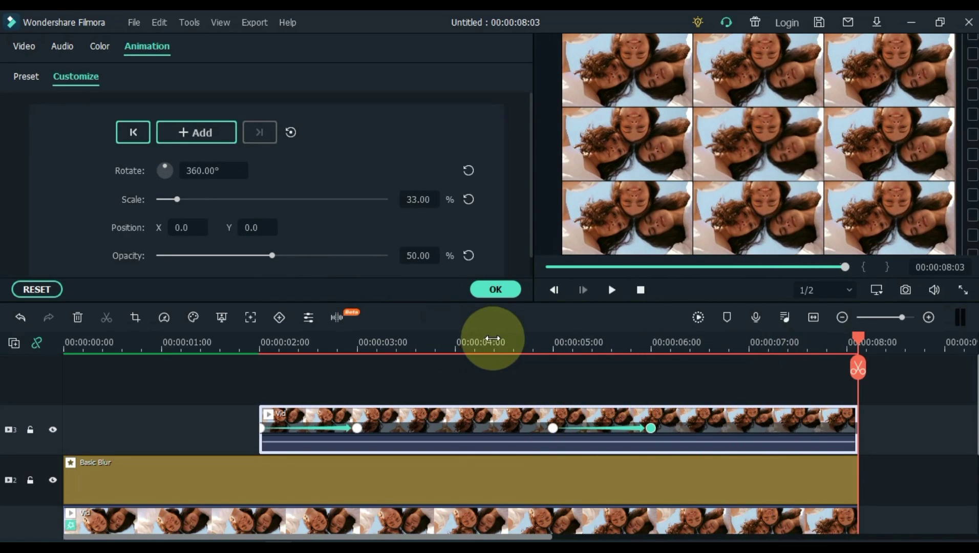
{"action": "left_click_drag", "start_coordinate": [857, 342], "coordinate": [457, 382]}
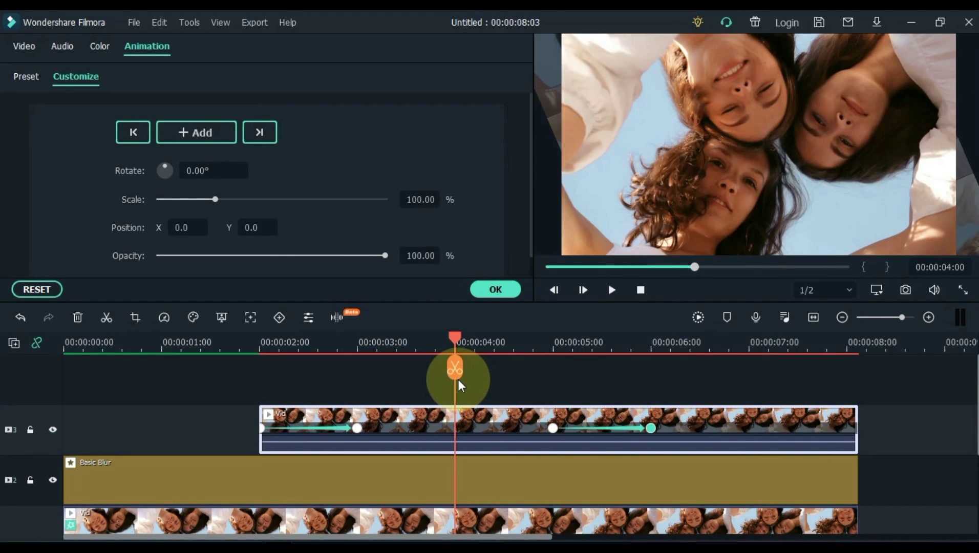
Add a 4-second keyframe with the top clip's opacity at 50% and preview it.
{"action": "left_click", "coordinate": [450, 415]}
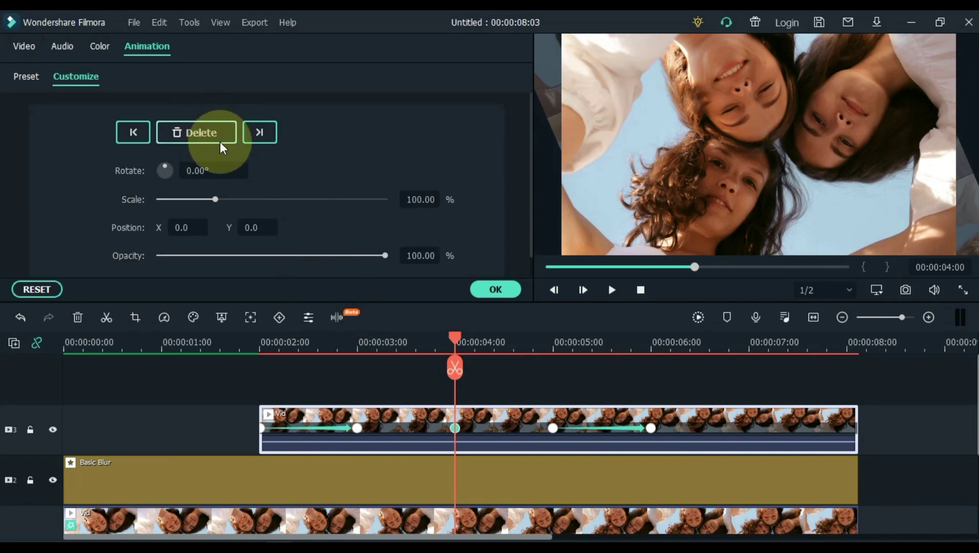
{"action": "left_click_drag", "start_coordinate": [384, 255], "coordinate": [273, 254]}
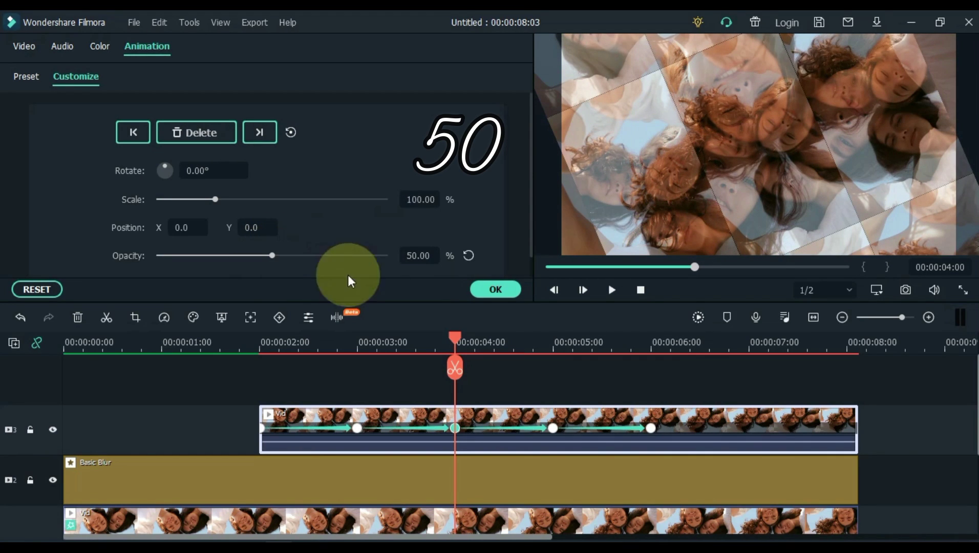
{"action": "left_click_drag", "start_coordinate": [385, 342], "coordinate": [259, 349]}
{"action": "key", "text": "space"}
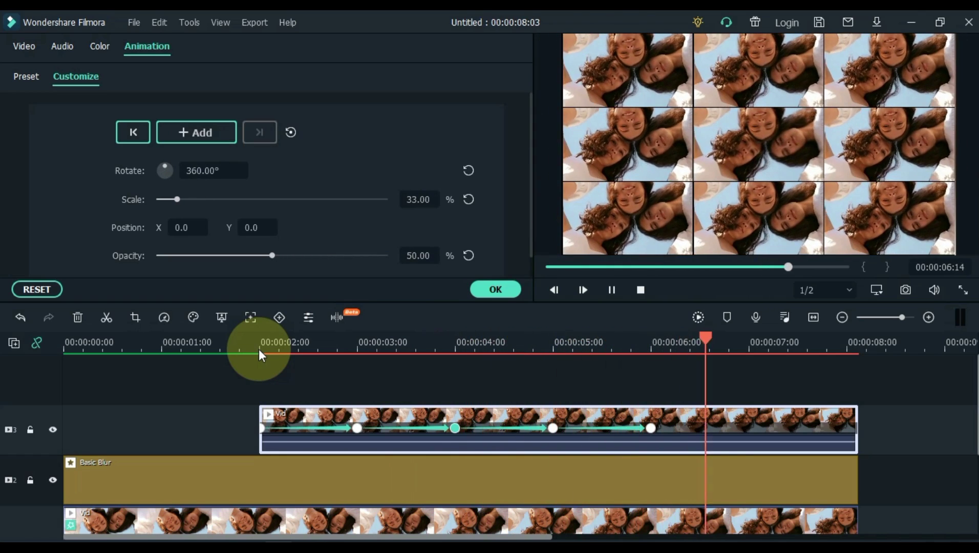
Confirm the animation settings with OK and play the layered 8-second edit from the start.
{"action": "left_click", "coordinate": [495, 289]}
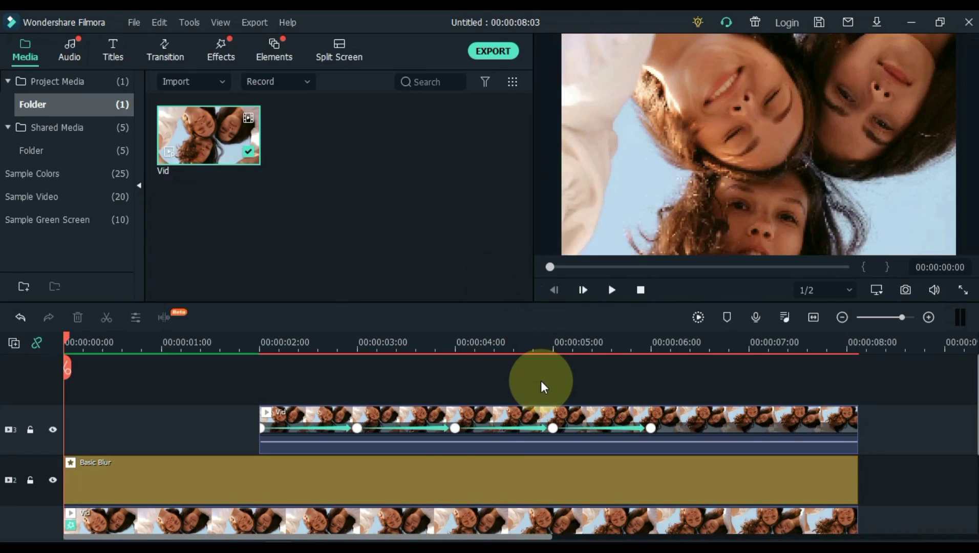
{"action": "left_click", "coordinate": [612, 290]}
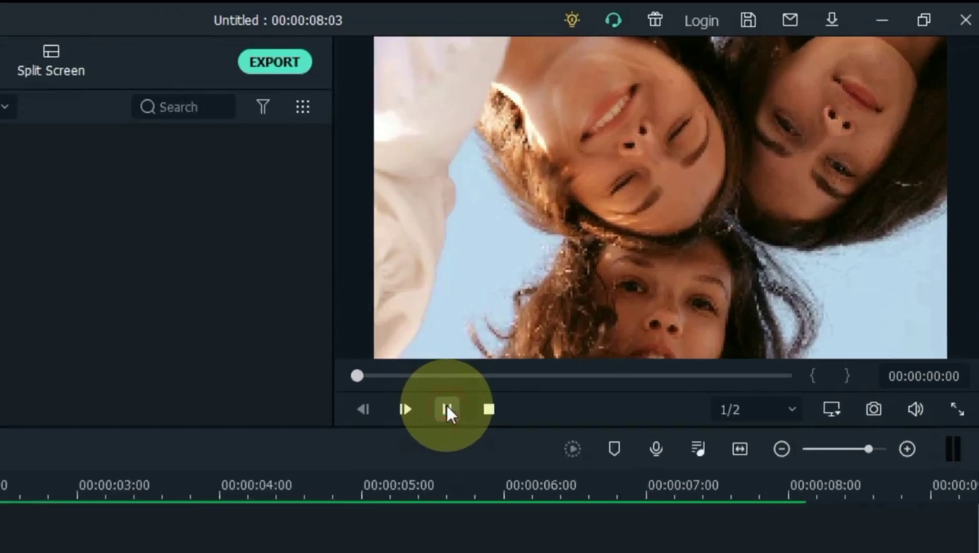